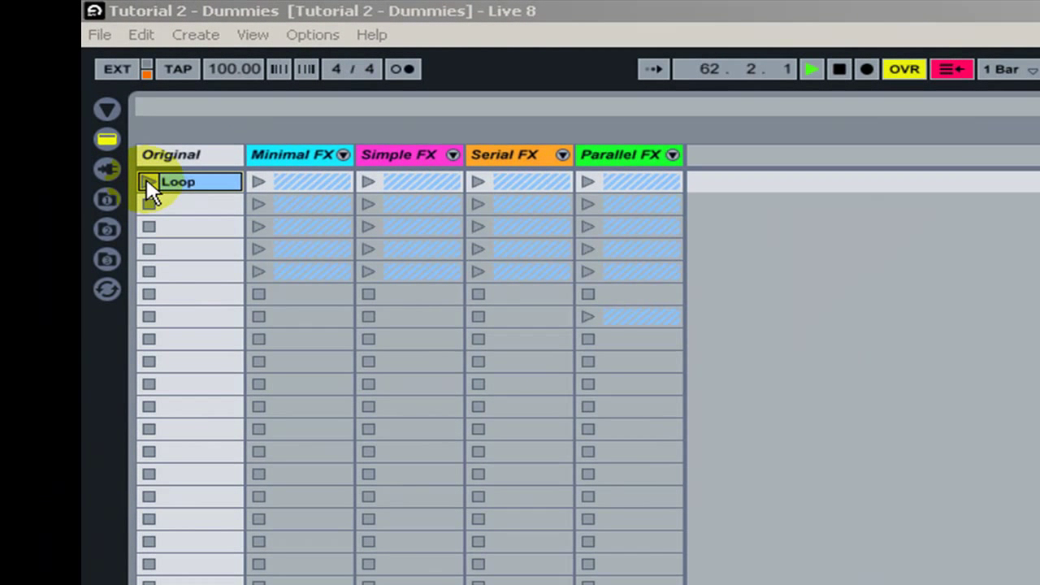
Audition the Original track's Loop clip, then select and unfold the Minimal FX group
click(149, 182)
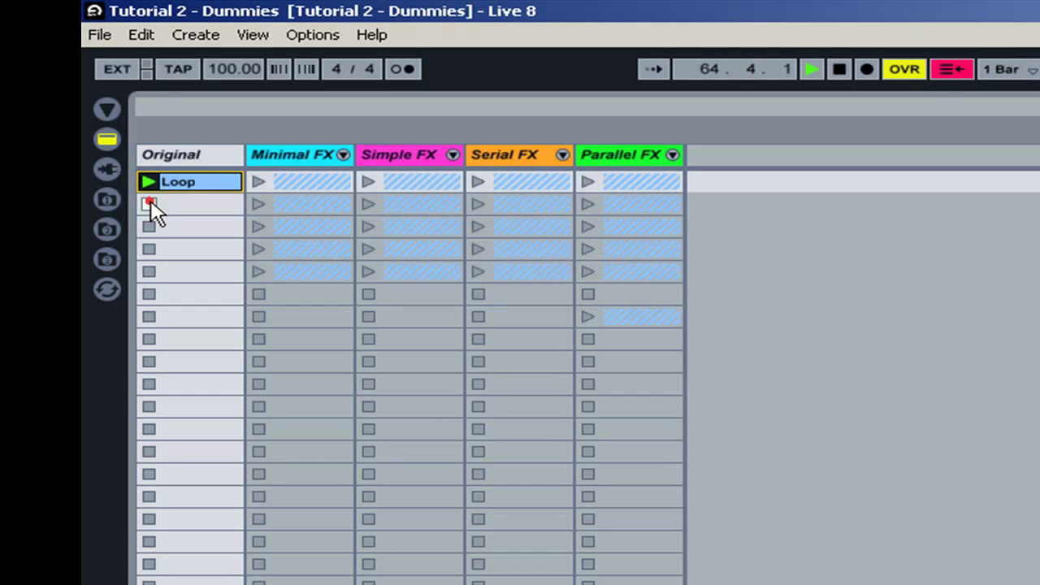
click(149, 204)
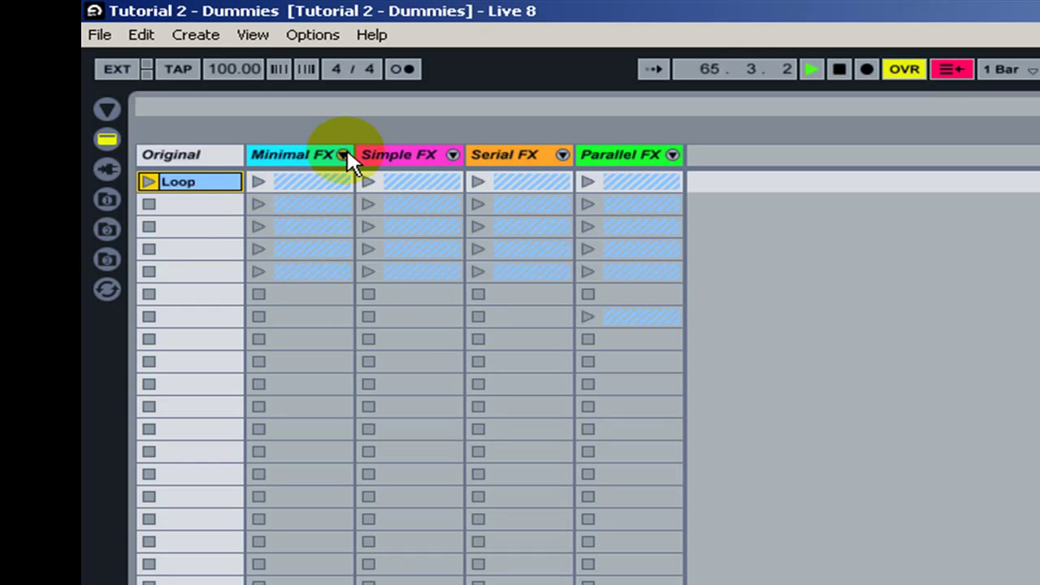
click(298, 158)
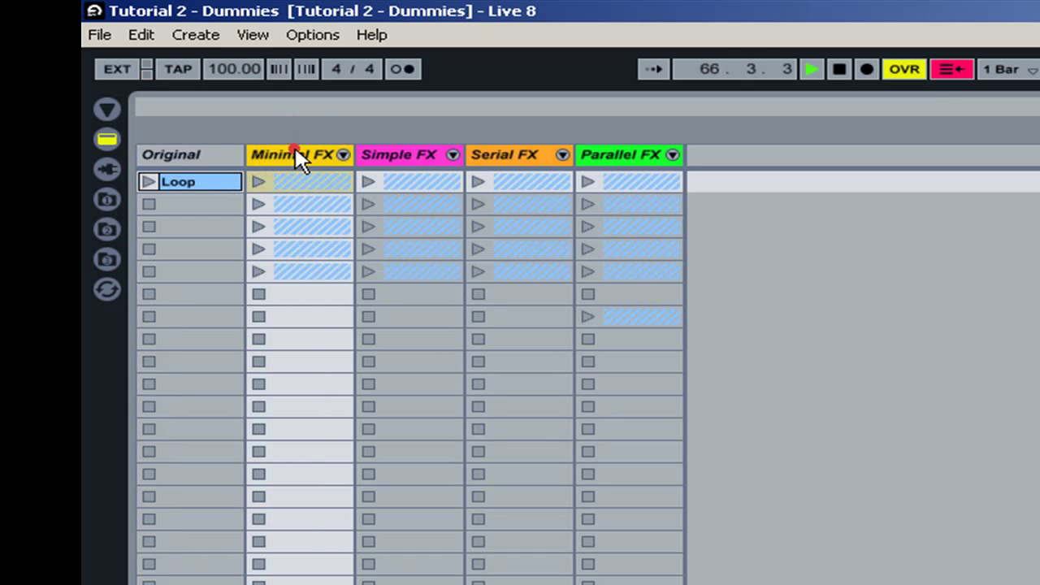
click(344, 154)
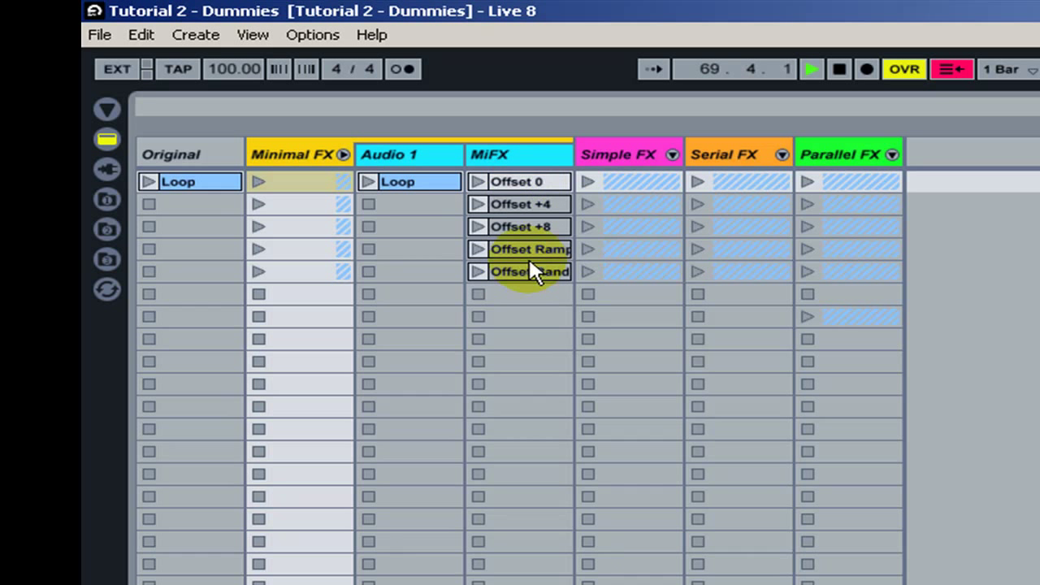
Launch the MiFX clips Offset 0, Offset +4, Offset +8, Offset Ramp and Offset Rand in turn
click(542, 186)
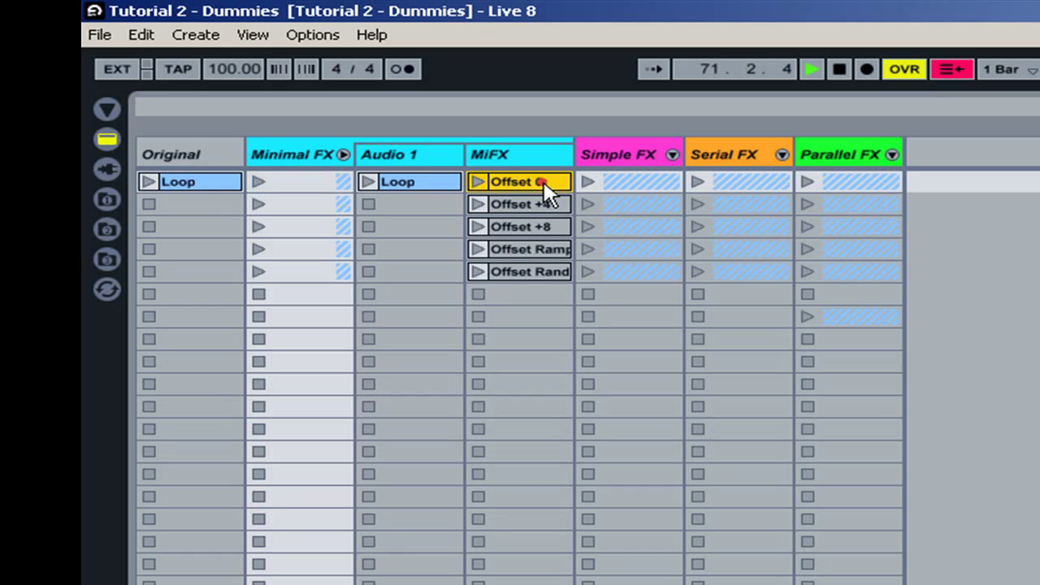
click(541, 204)
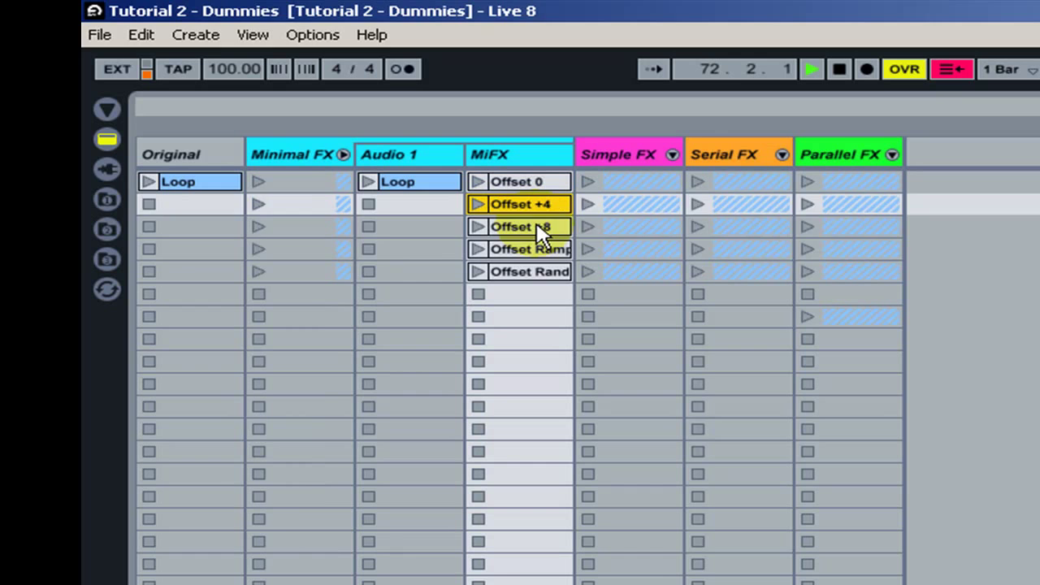
click(536, 227)
click(537, 250)
click(536, 271)
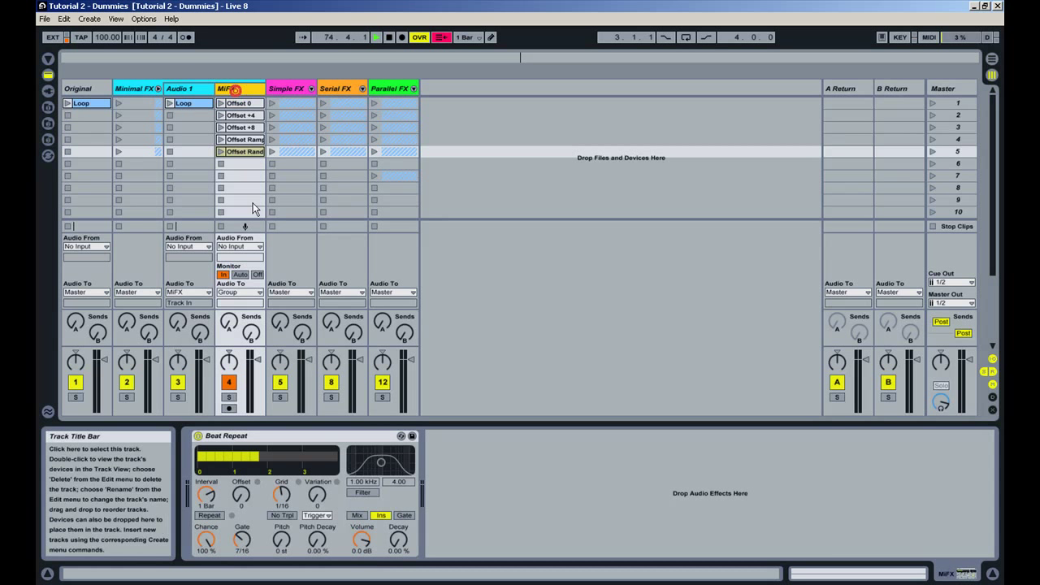
Show help for Beat Repeat's Offset, open Offset 0 in Clip View and check the envelope device
click(245, 505)
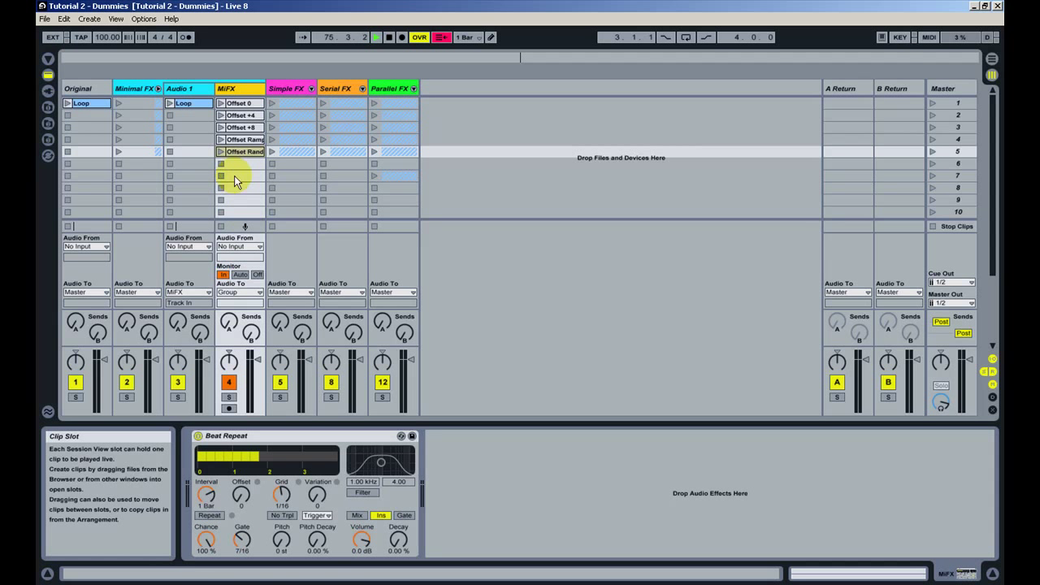
double_click(253, 108)
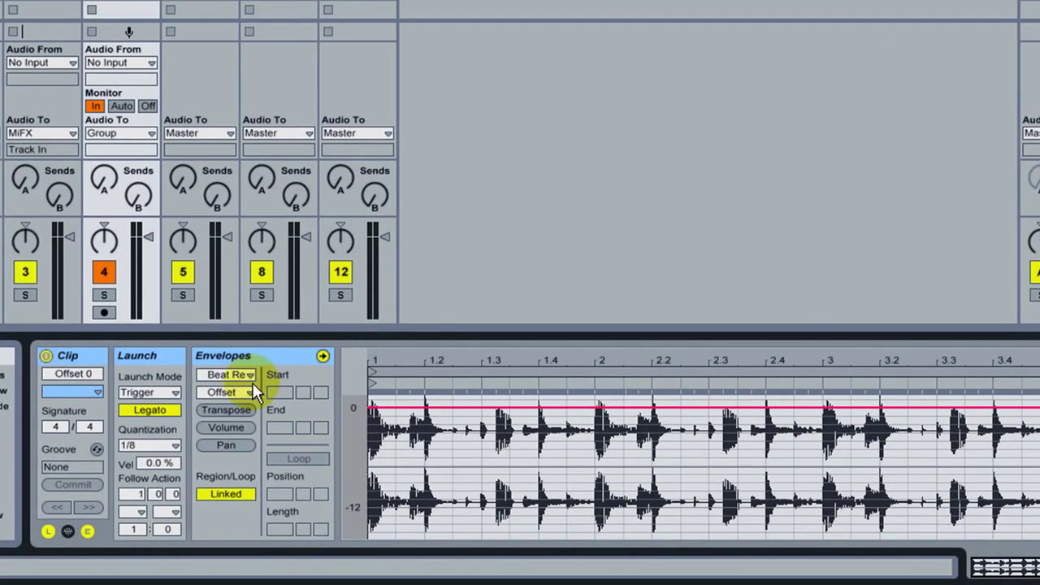
click(242, 374)
click(247, 376)
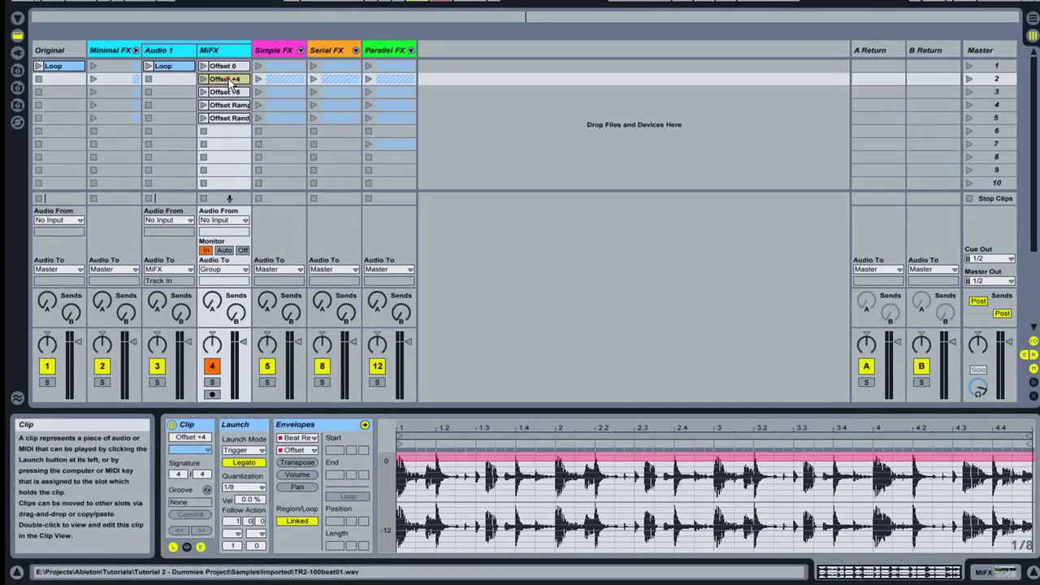
Display the Offset envelopes of the Offset +4, Offset +8 and Offset Ramp clips
click(242, 114)
shift+click(244, 128)
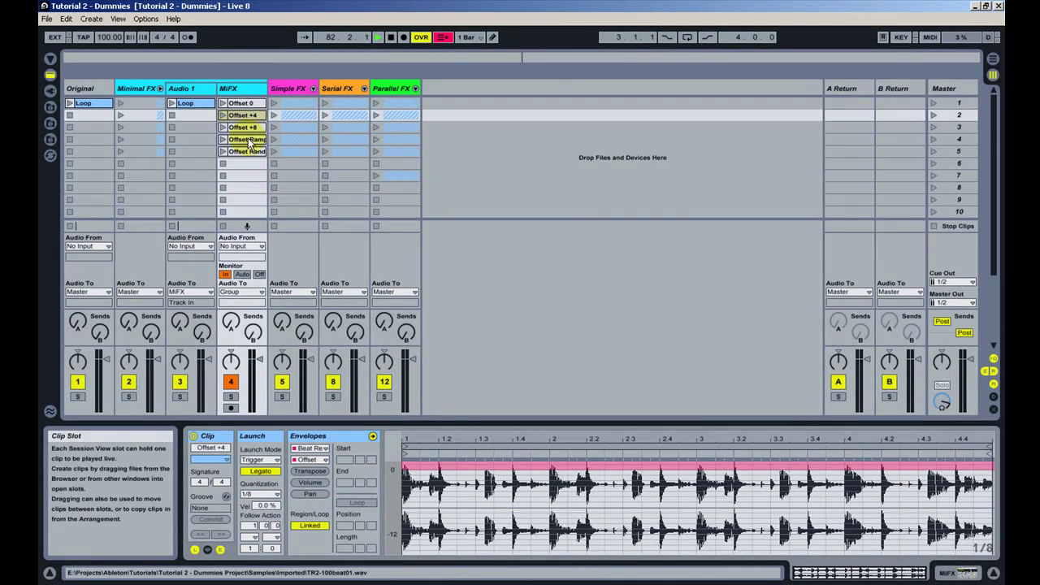
click(247, 130)
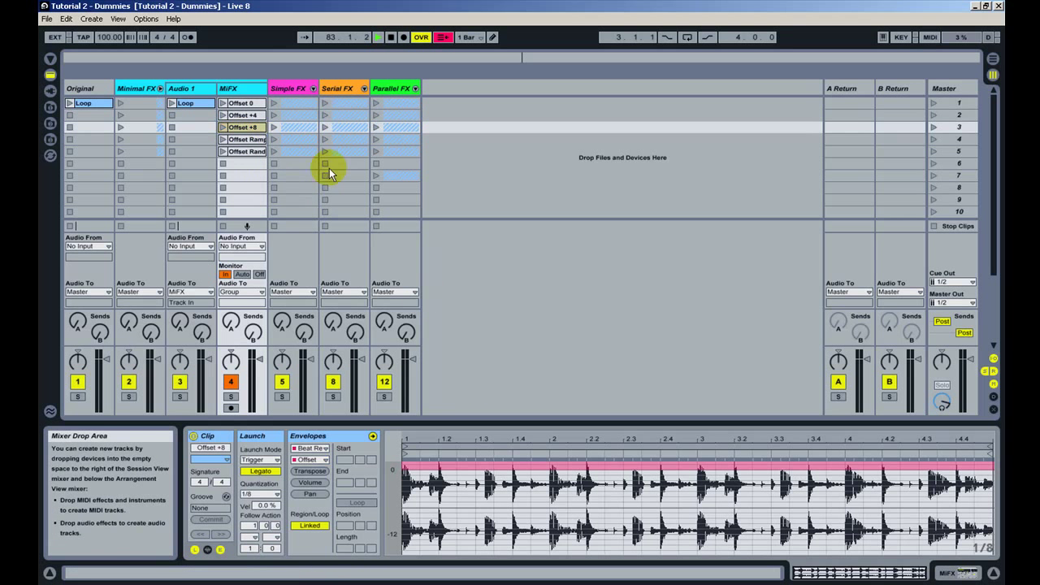
click(257, 141)
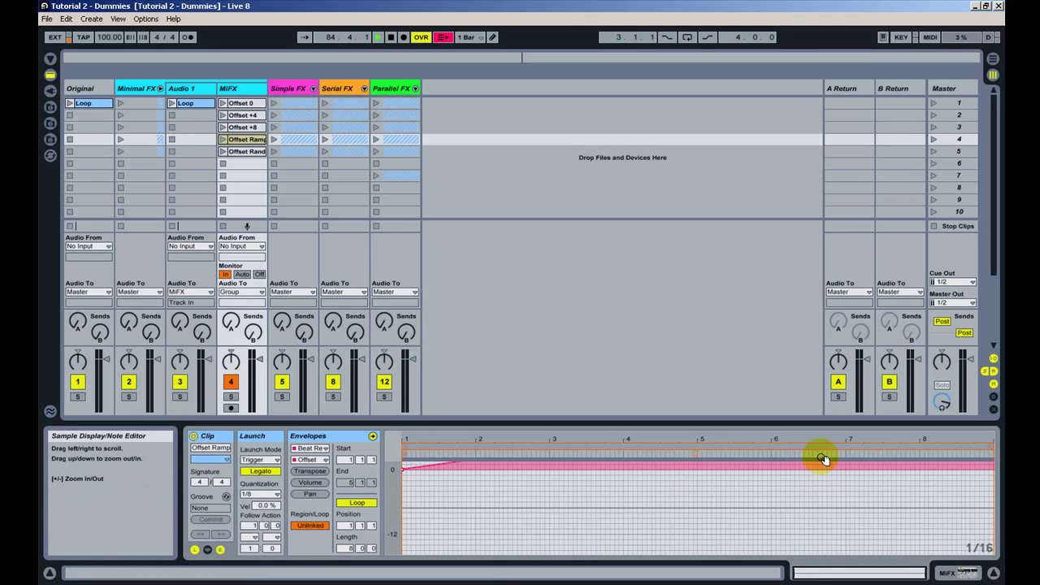
Enlarge the envelope editor, toggle the envelope loop link, and undo back to the 0 to +12 ramp
drag(901, 426, 901, 230)
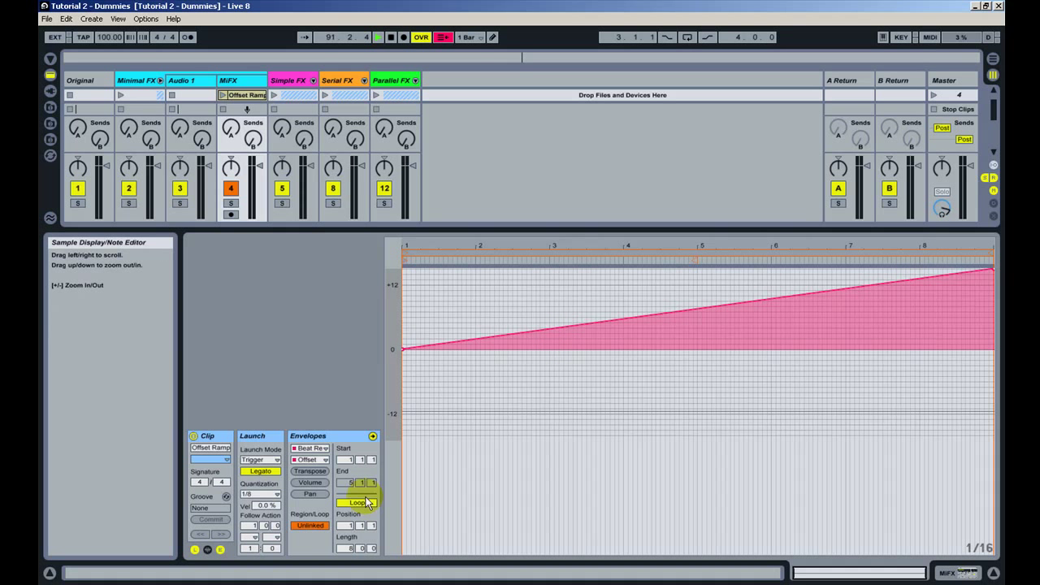
click(310, 526)
click(312, 526)
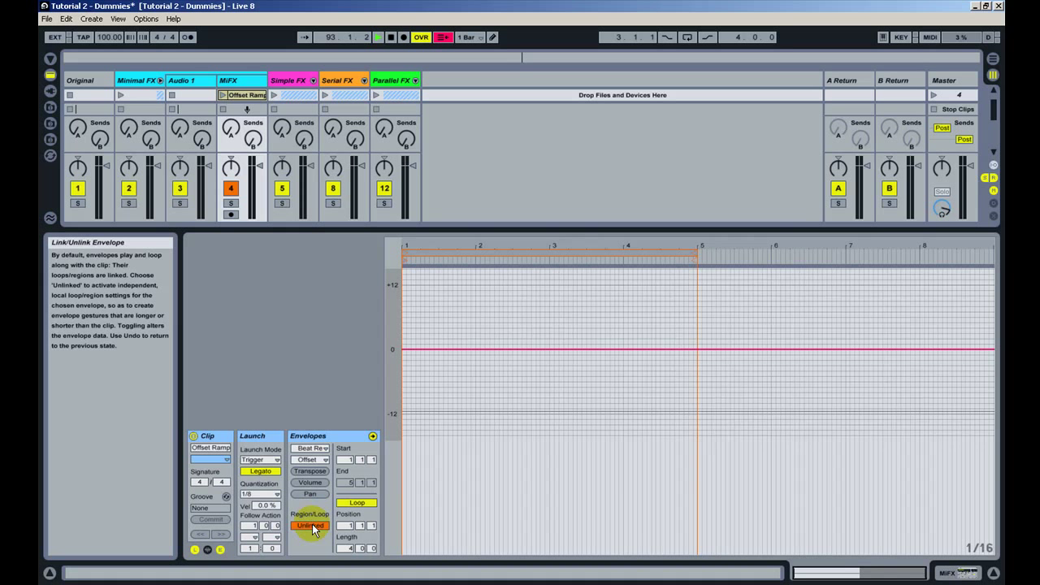
key(ctrl+z)
key(ctrl+z)
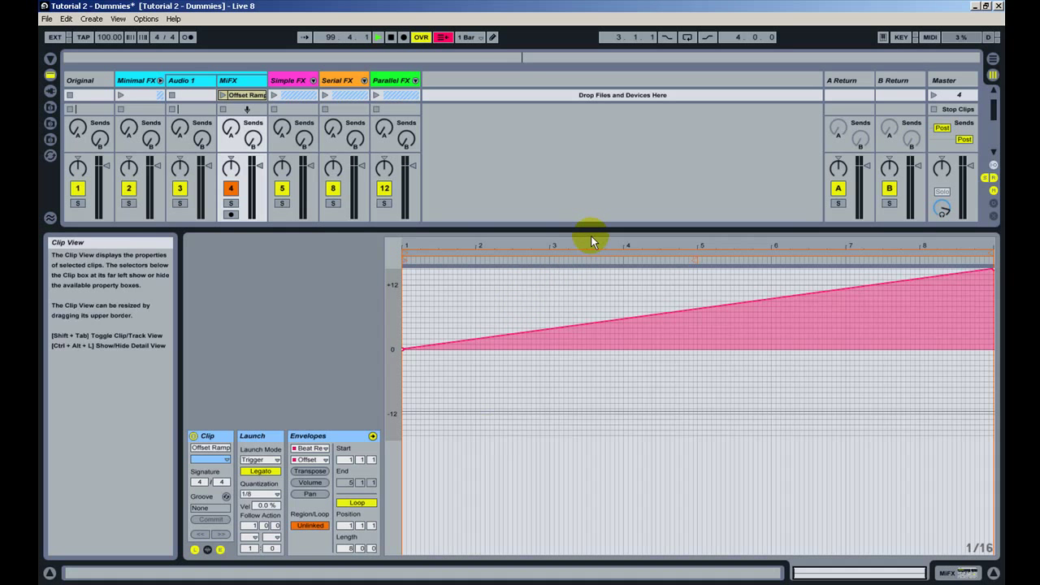
Shrink the clip editor, scroll back to scene 1, and show Audio 1's Loop clip waveform
drag(593, 233, 597, 460)
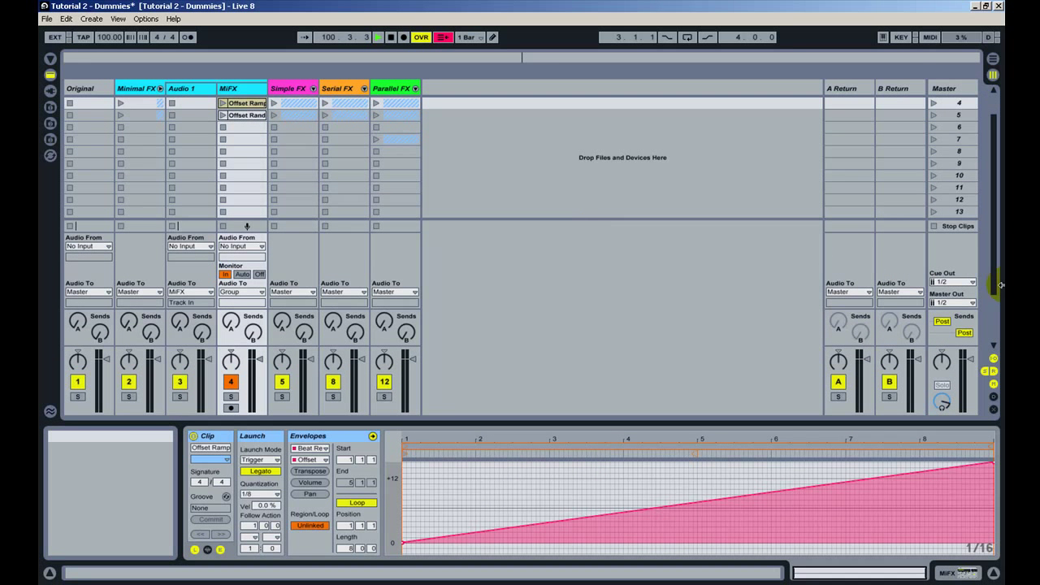
scroll(996, 270, up, 3)
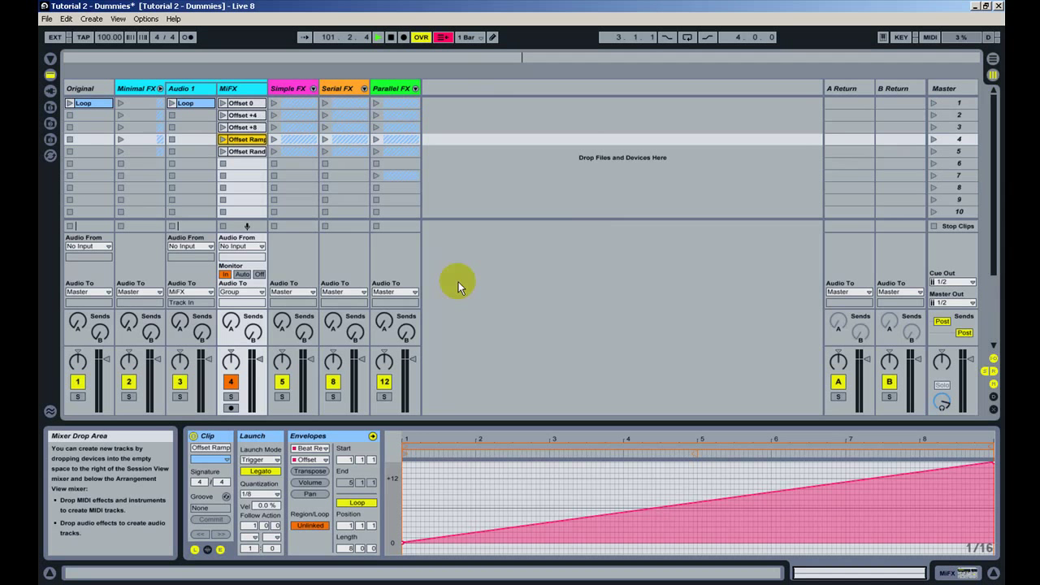
click(248, 103)
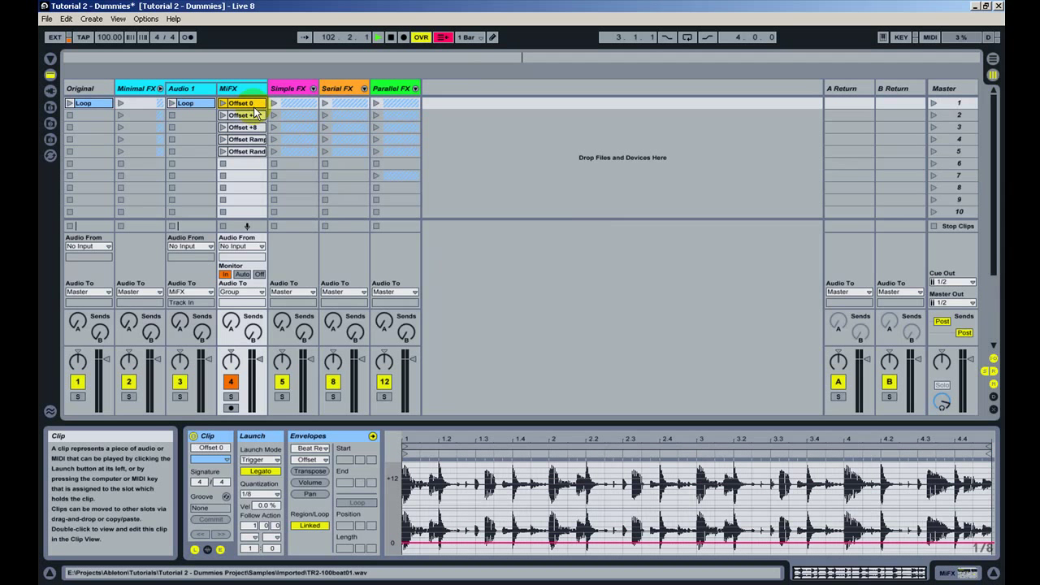
click(185, 97)
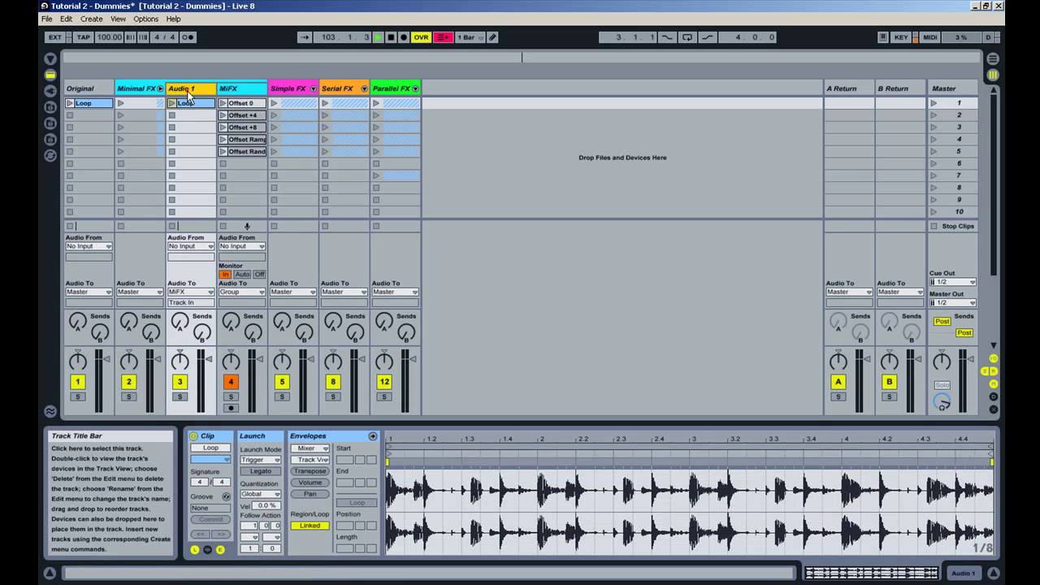
Step through the MiFX Offset 0, +4, +8, Ramp and Rand clips in the clip editor
click(245, 103)
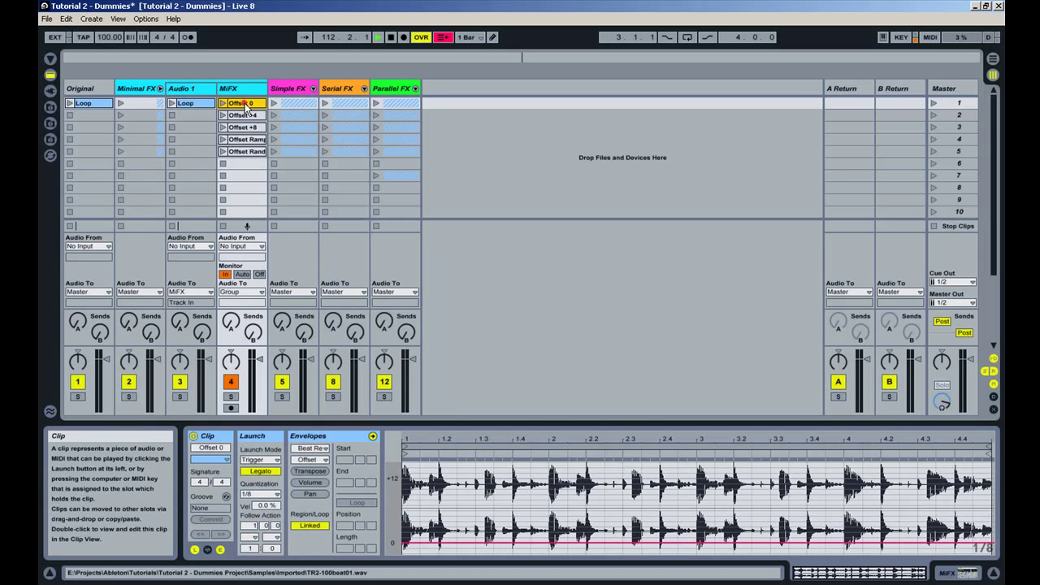
click(245, 115)
click(243, 127)
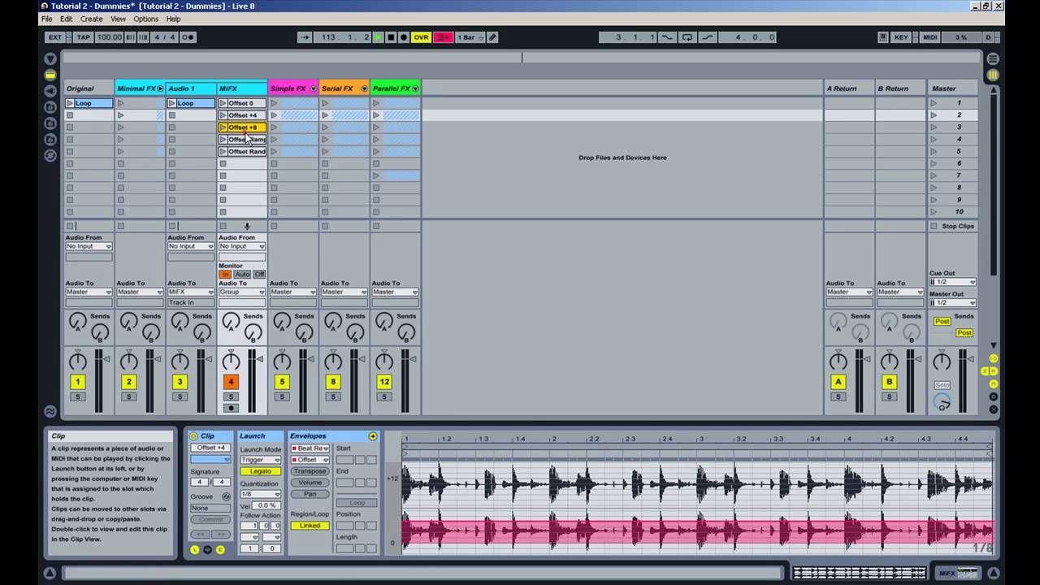
click(246, 140)
click(247, 151)
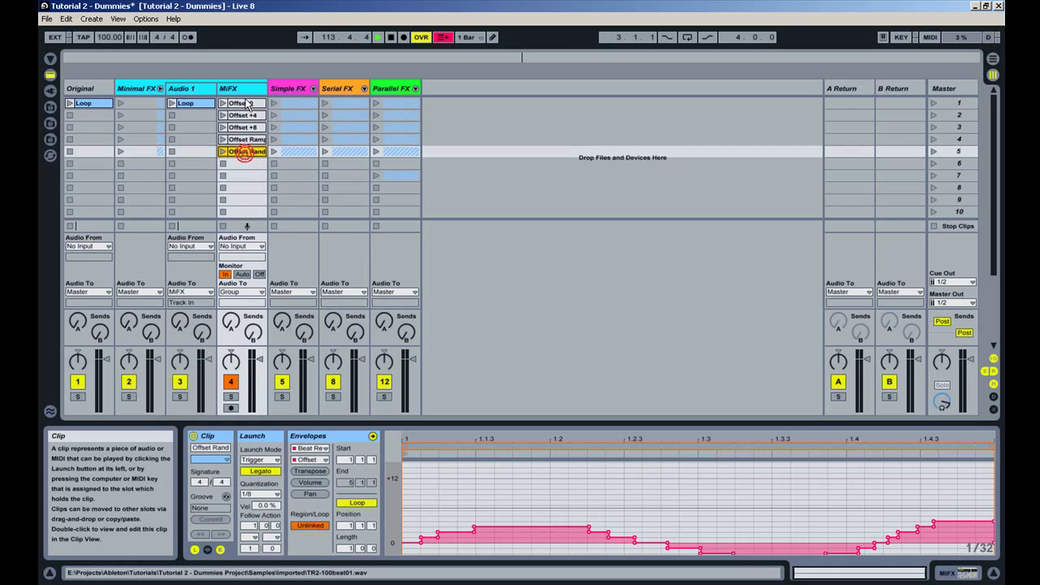
click(244, 104)
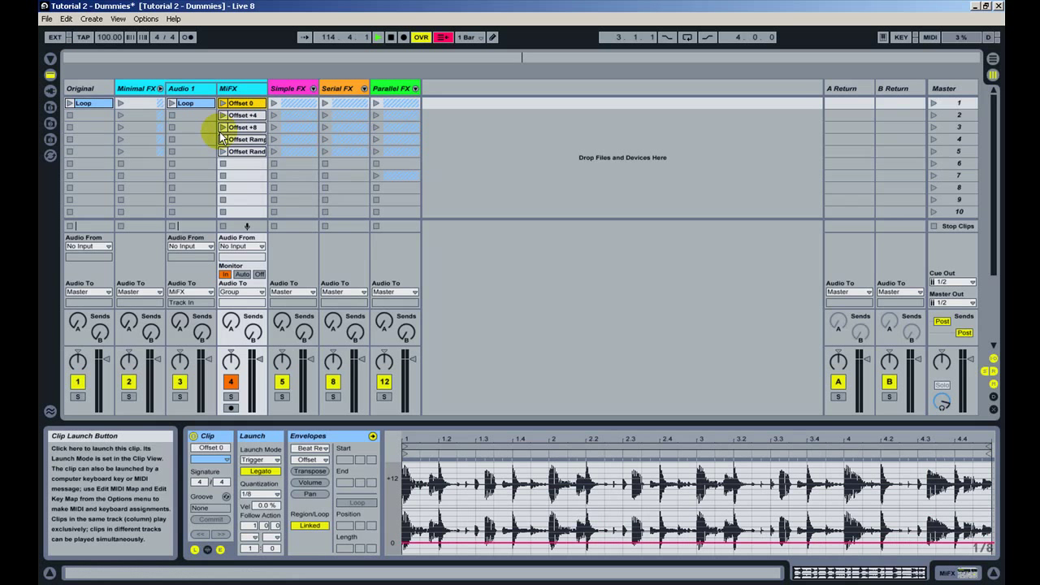
Launch Audio 1's Loop clip and switch the detail view between Loop and Offset 0
click(169, 104)
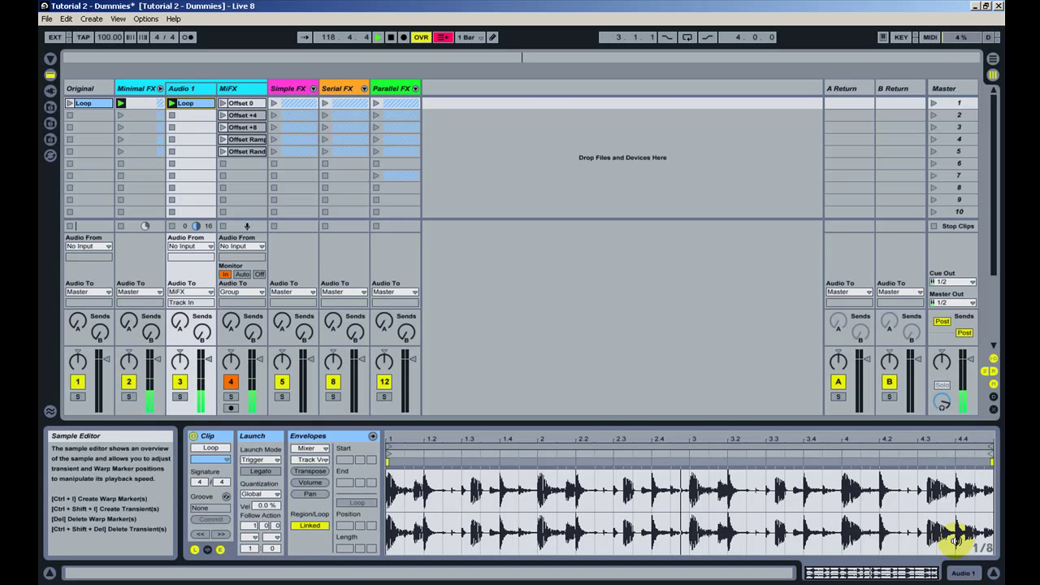
click(239, 90)
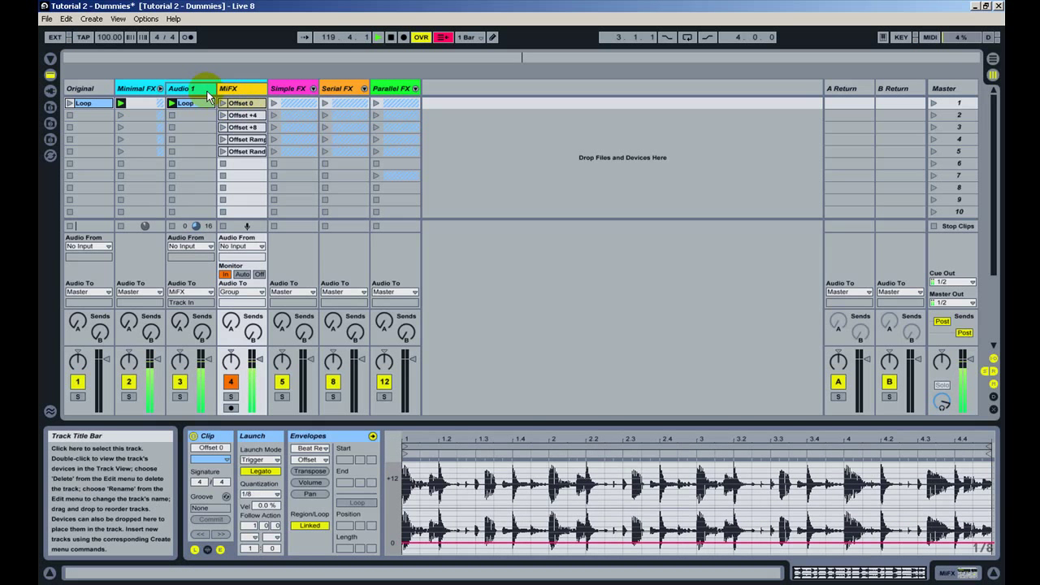
click(204, 88)
click(239, 91)
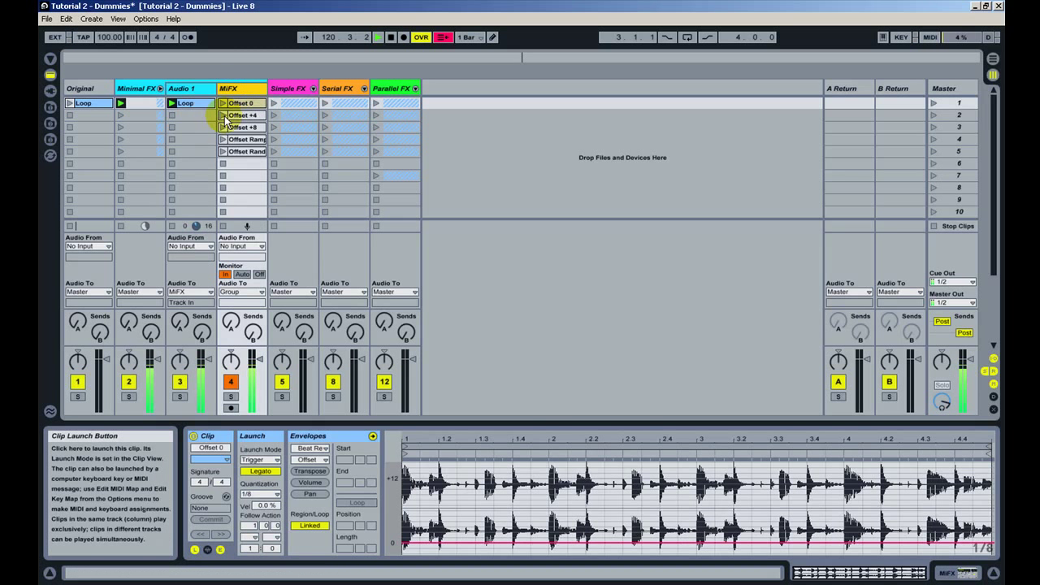
Play Offset +4, +8, Ramp and Rand in turn, then stop all clips and fold Minimal FX
click(223, 115)
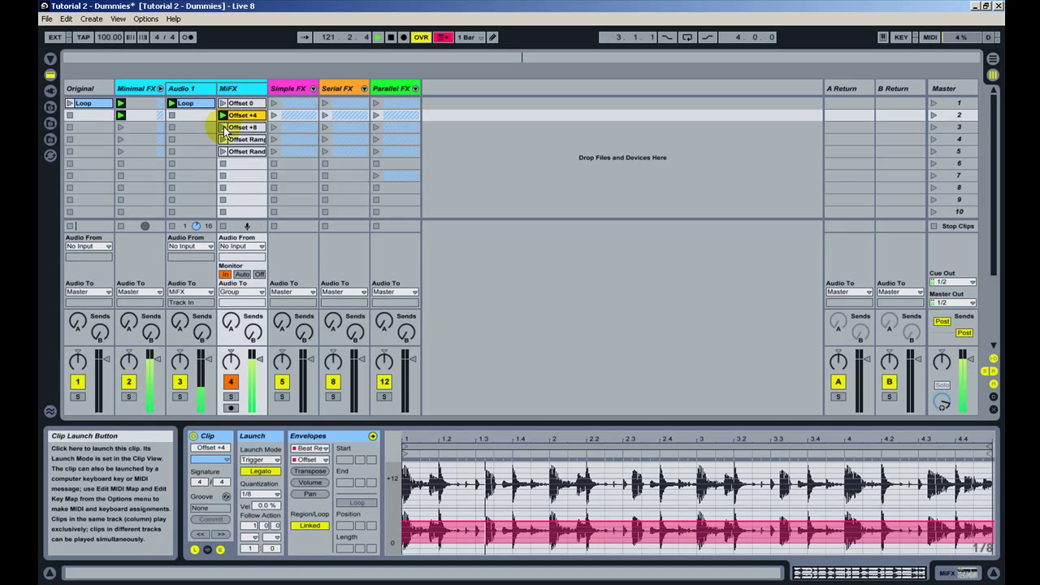
click(224, 127)
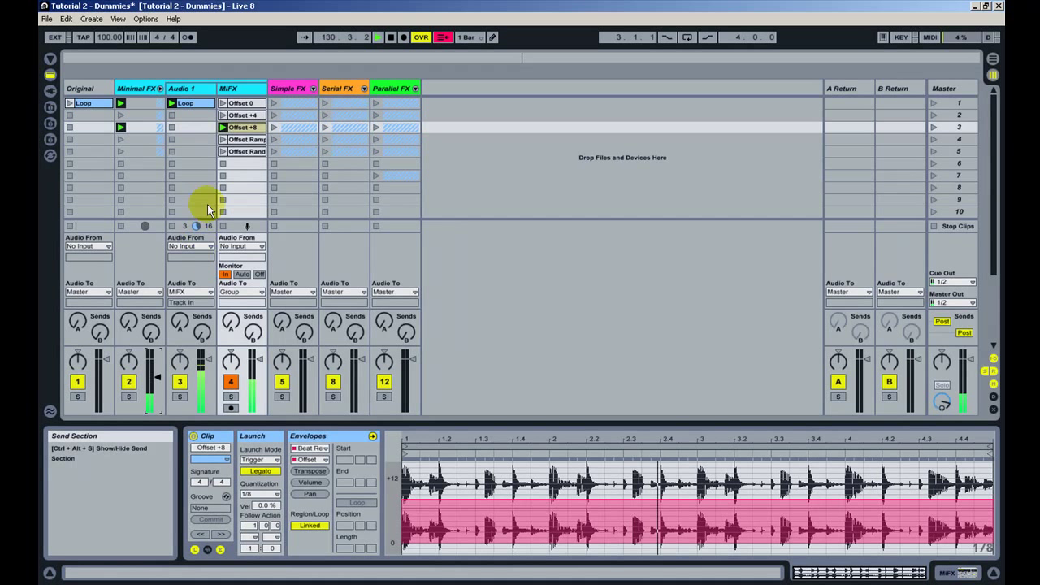
click(221, 140)
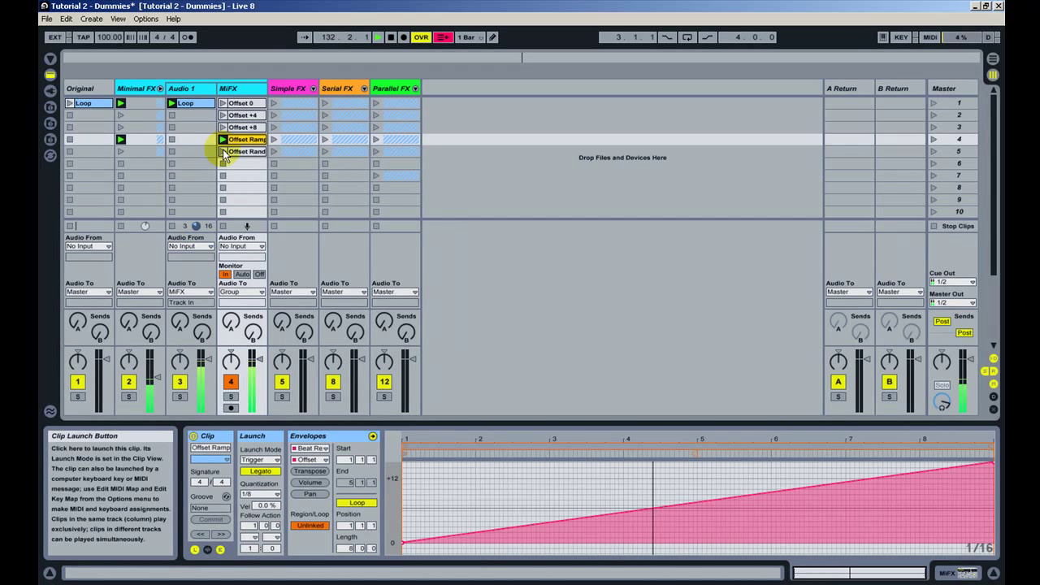
click(223, 152)
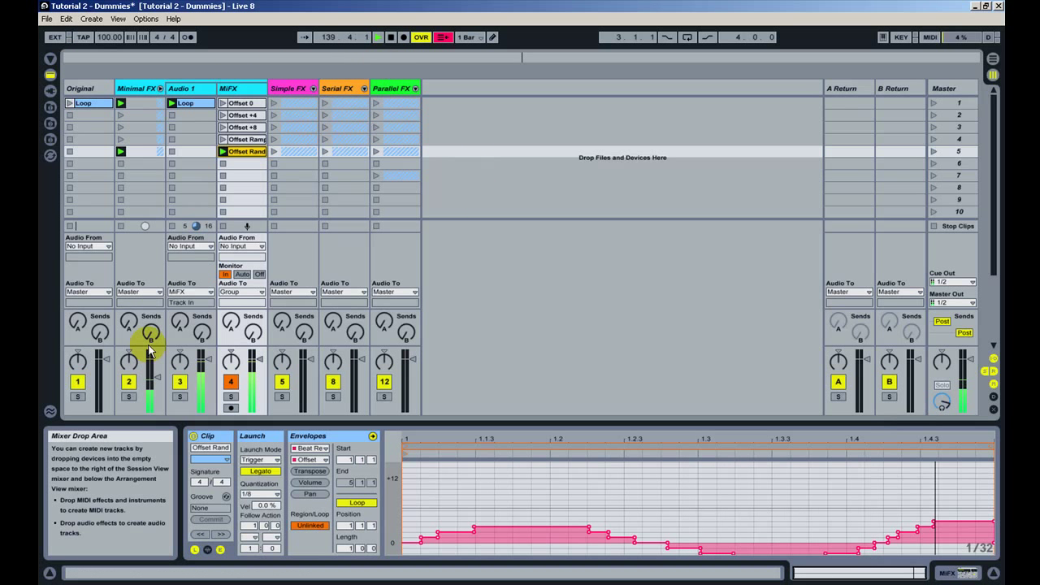
click(933, 225)
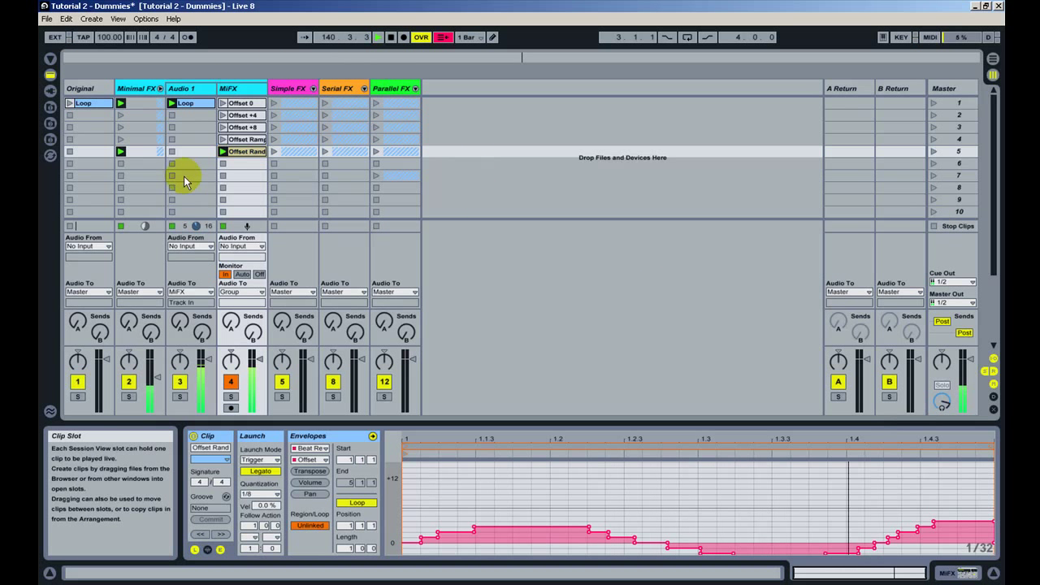
click(160, 88)
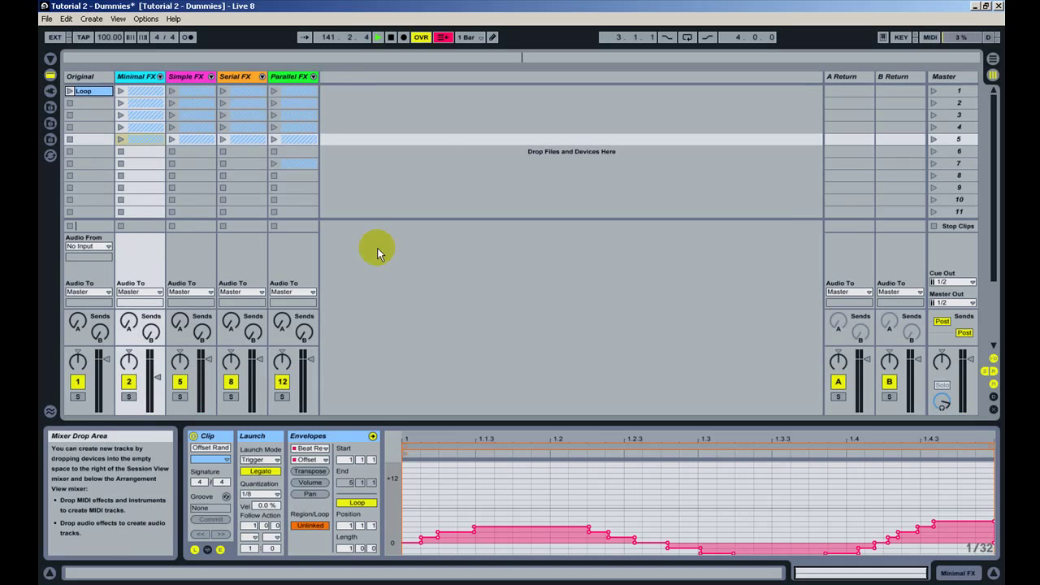
Unfold Simple FX and show the SiFX Rack track's Audio Effect Rack devices
click(210, 77)
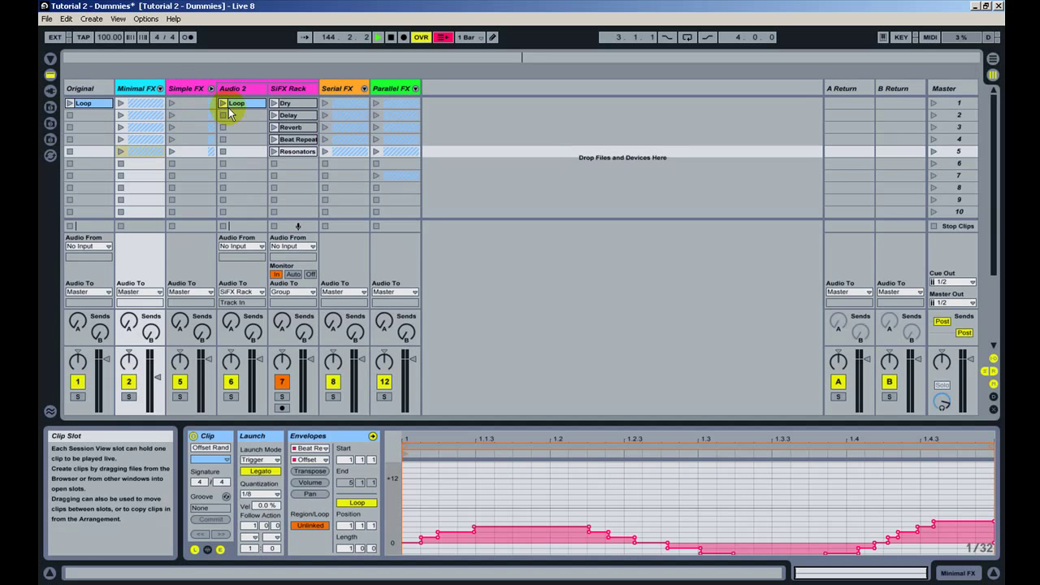
click(282, 90)
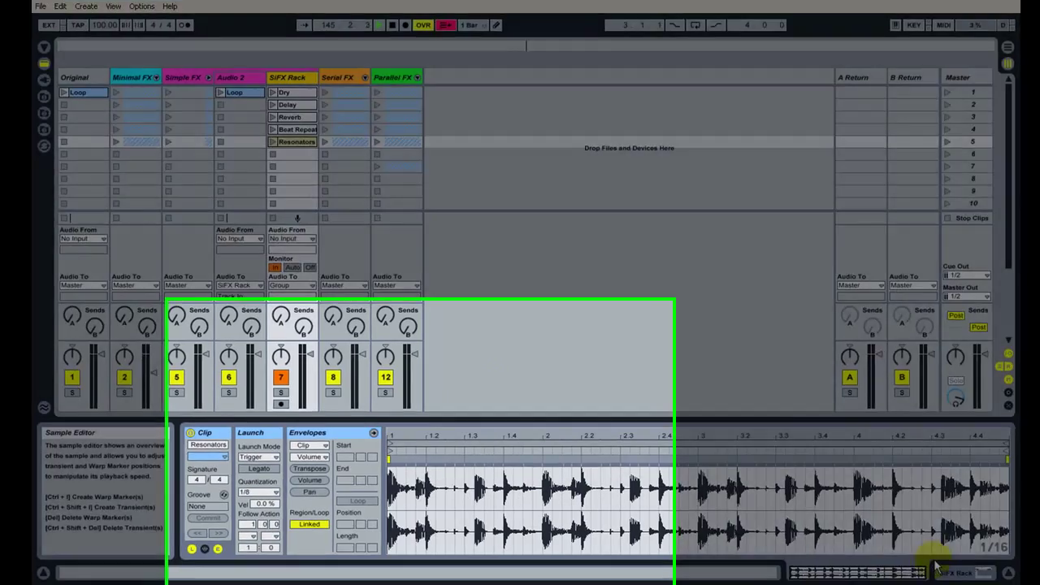
click(943, 573)
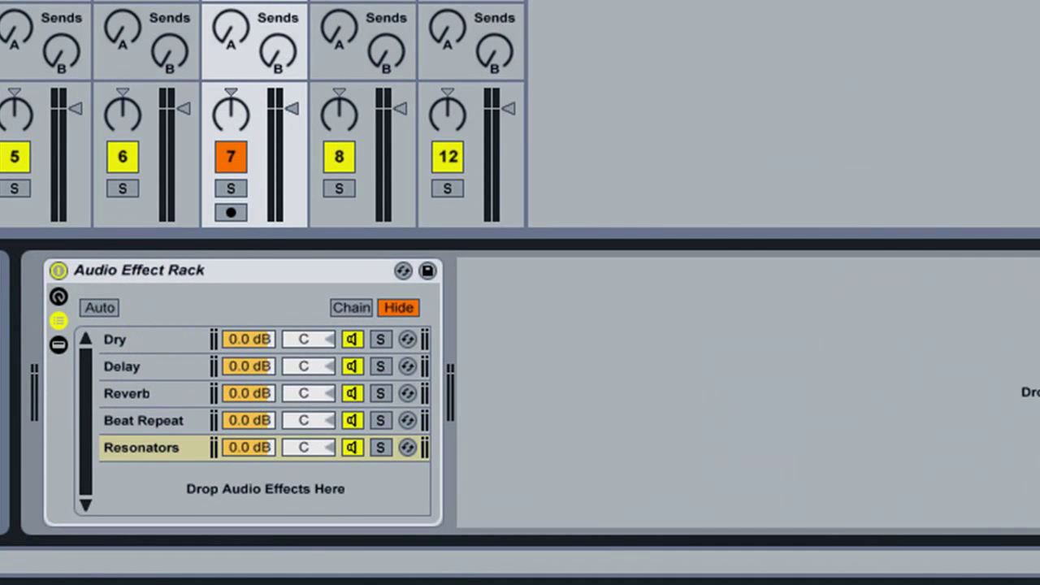
Browse the devices on the Dry, Delay, Reverb, Beat Repeat and Resonators chains
click(136, 341)
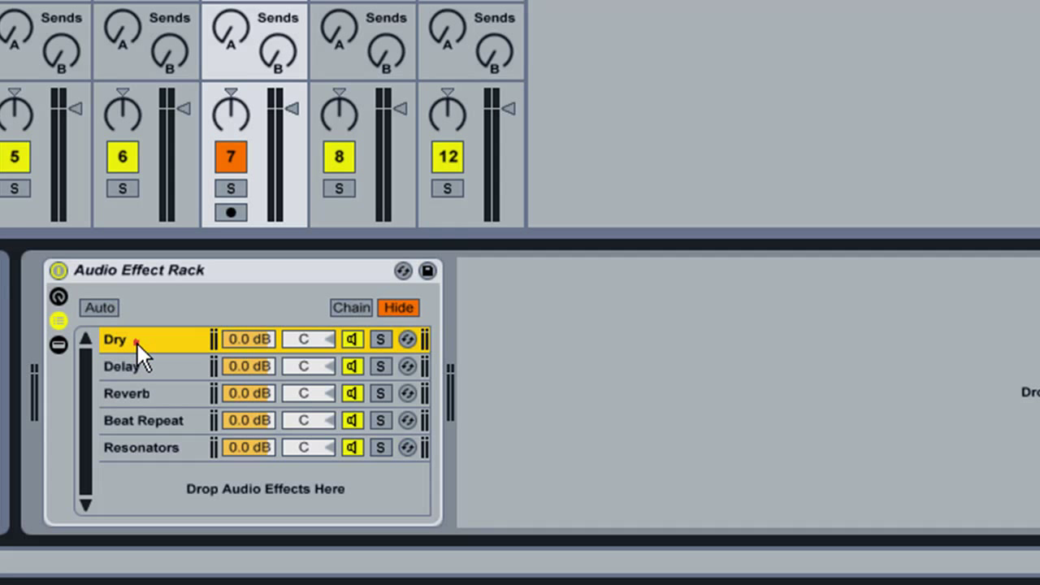
click(136, 342)
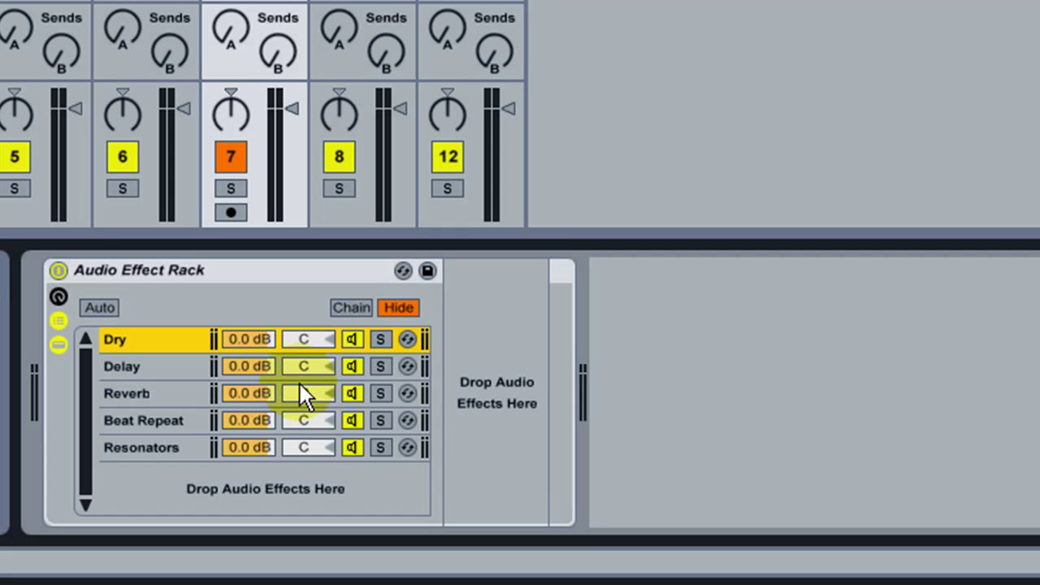
click(170, 364)
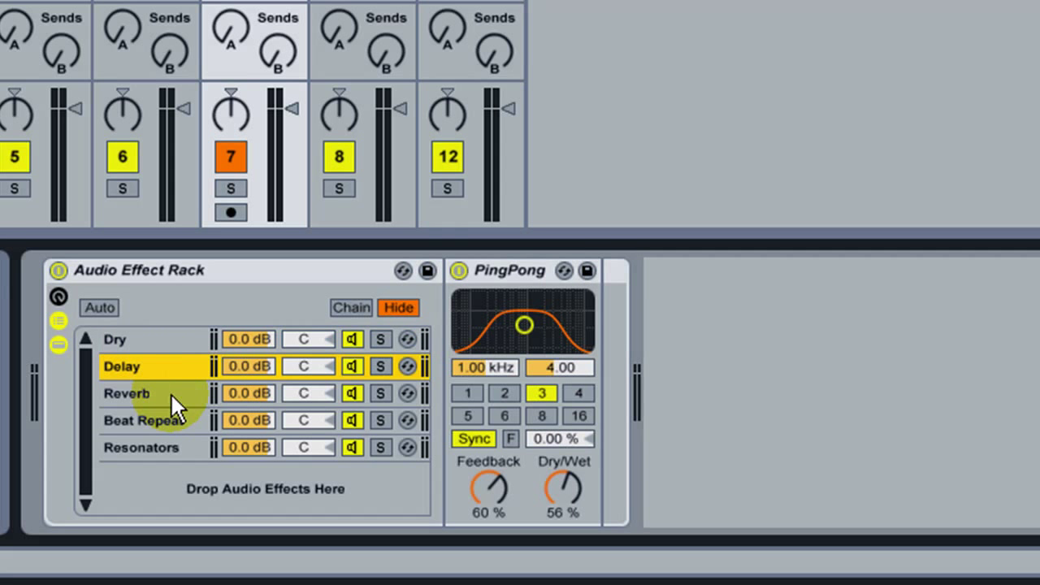
click(171, 393)
click(171, 421)
click(171, 445)
click(170, 418)
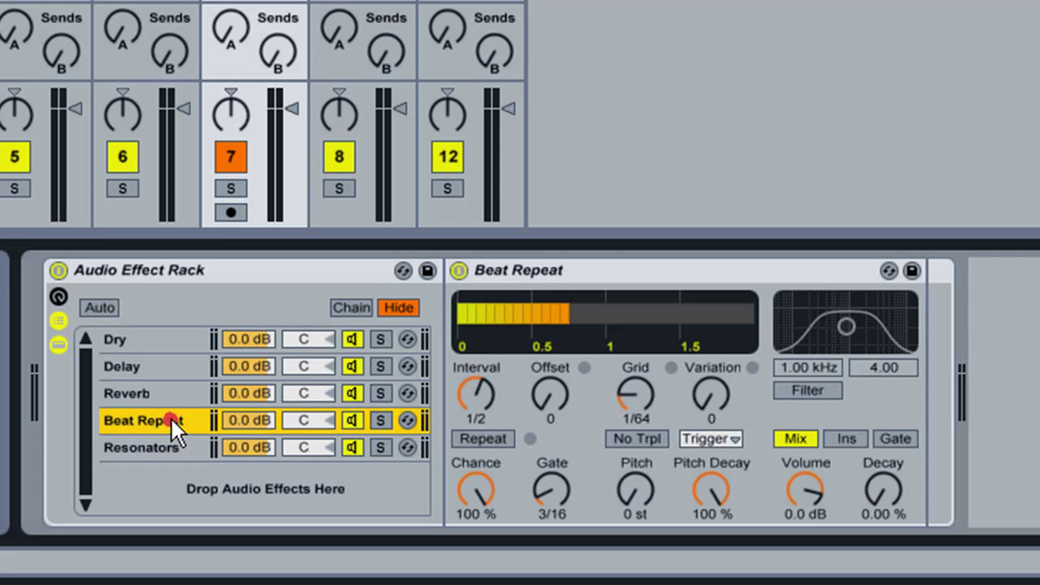
Review the chains again, ending on Delay's PingPong, and show the chain-selector zone editor
click(171, 392)
click(171, 370)
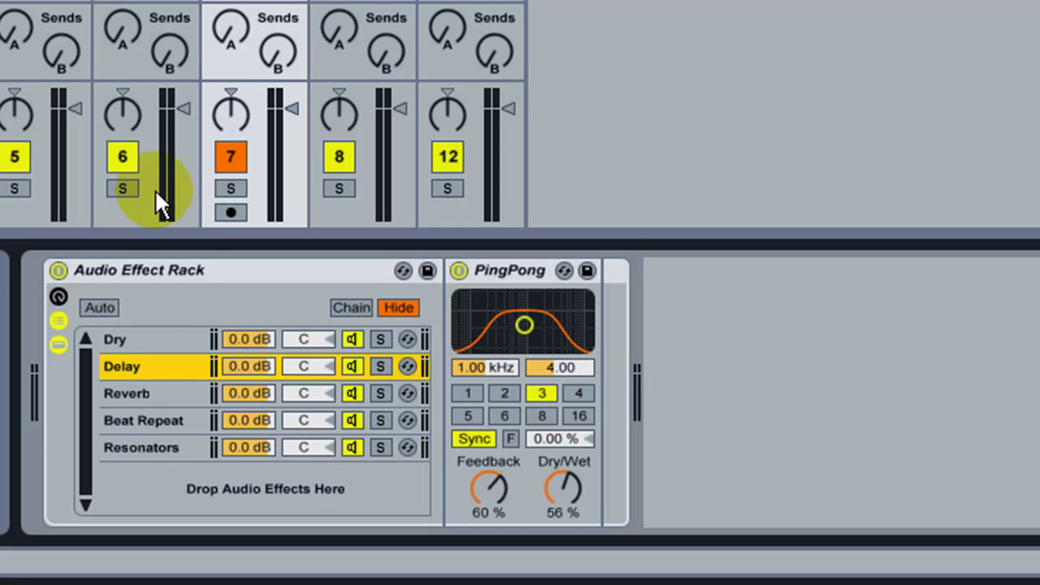
click(186, 396)
click(160, 418)
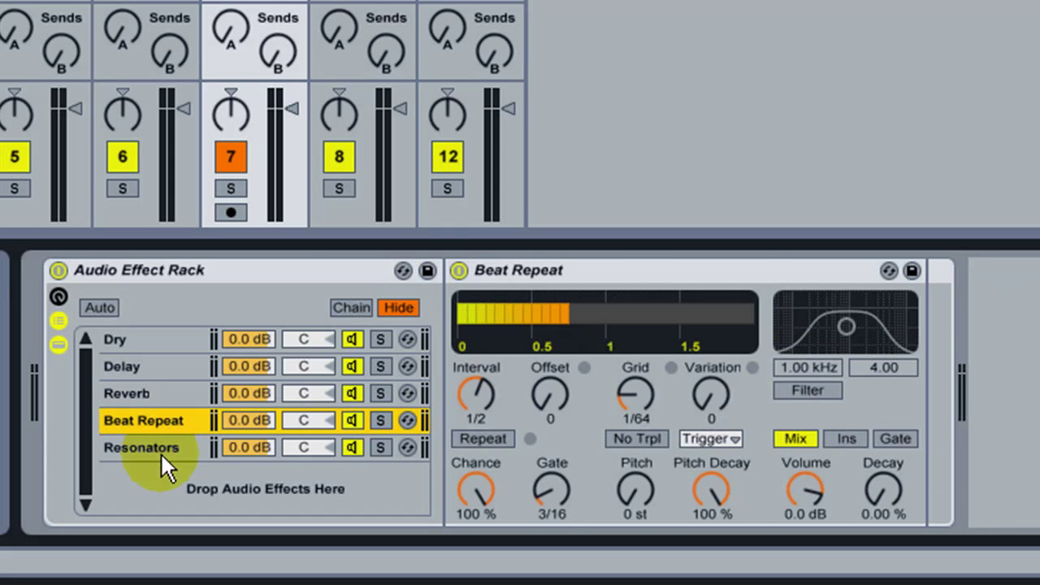
click(160, 447)
click(160, 366)
click(355, 305)
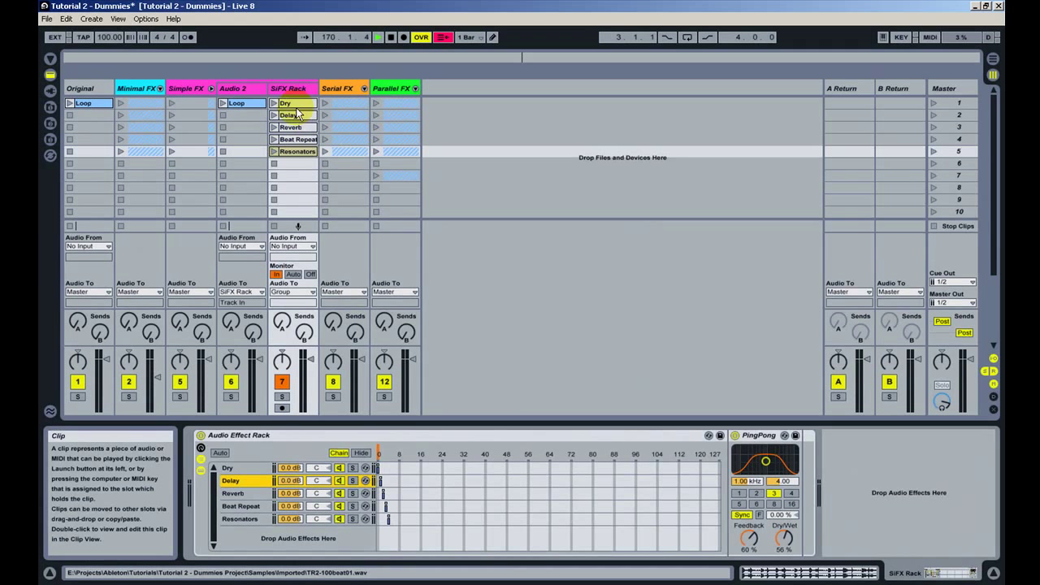
Set the Delay clip's envelope to Audio Effect Rack with the Chain Selector parameter
click(299, 115)
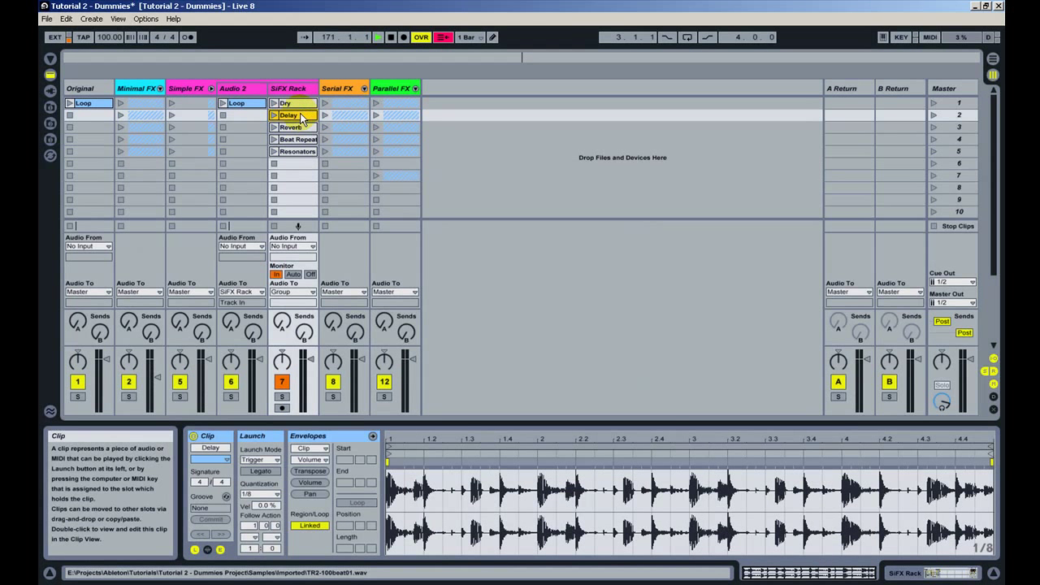
click(310, 448)
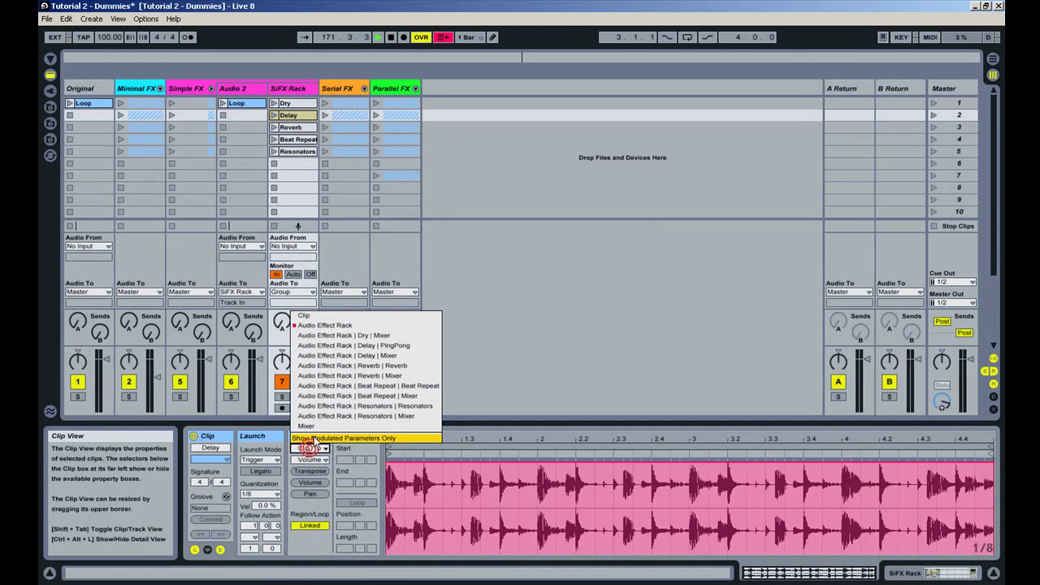
click(325, 325)
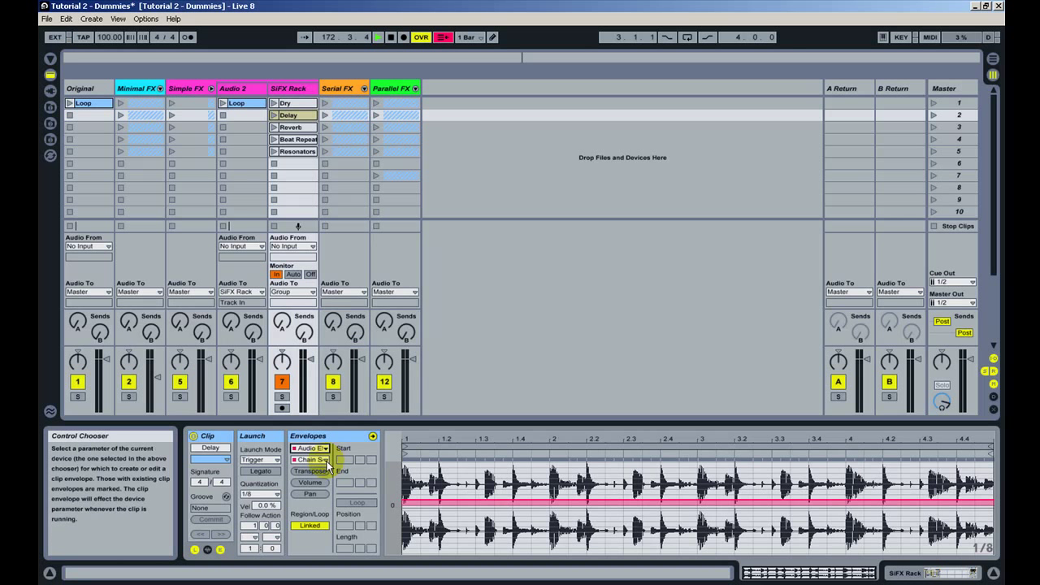
click(322, 459)
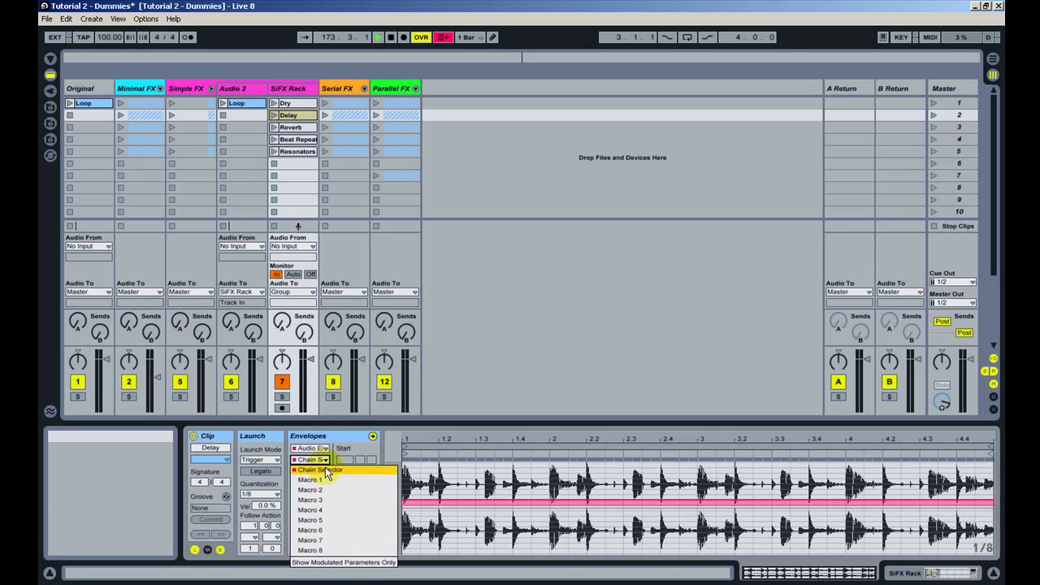
click(325, 470)
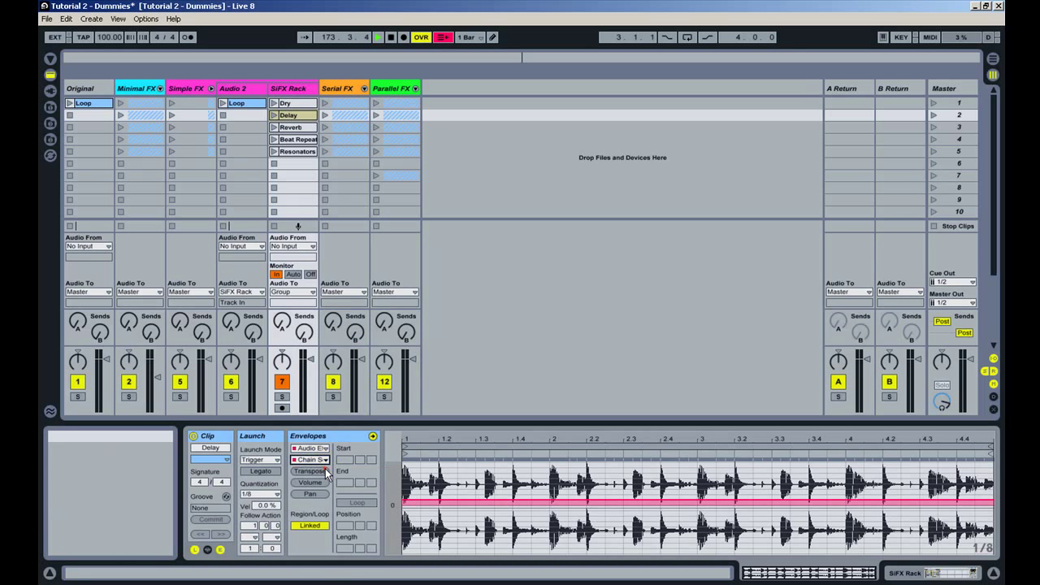
Inspect the Chain Selector envelopes of the Reverb, Beat Repeat, Resonators and Dry clips
click(290, 128)
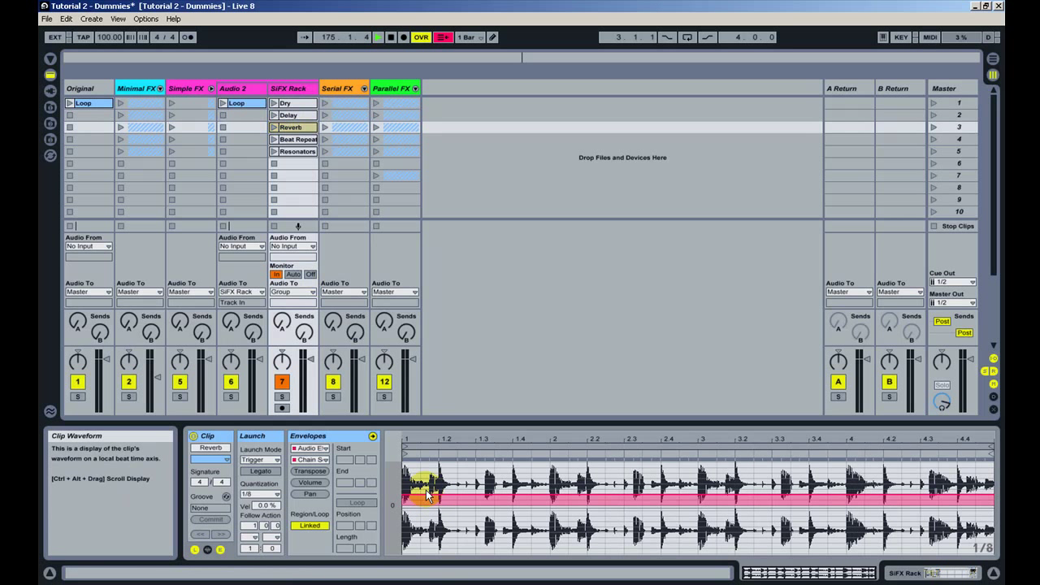
click(304, 140)
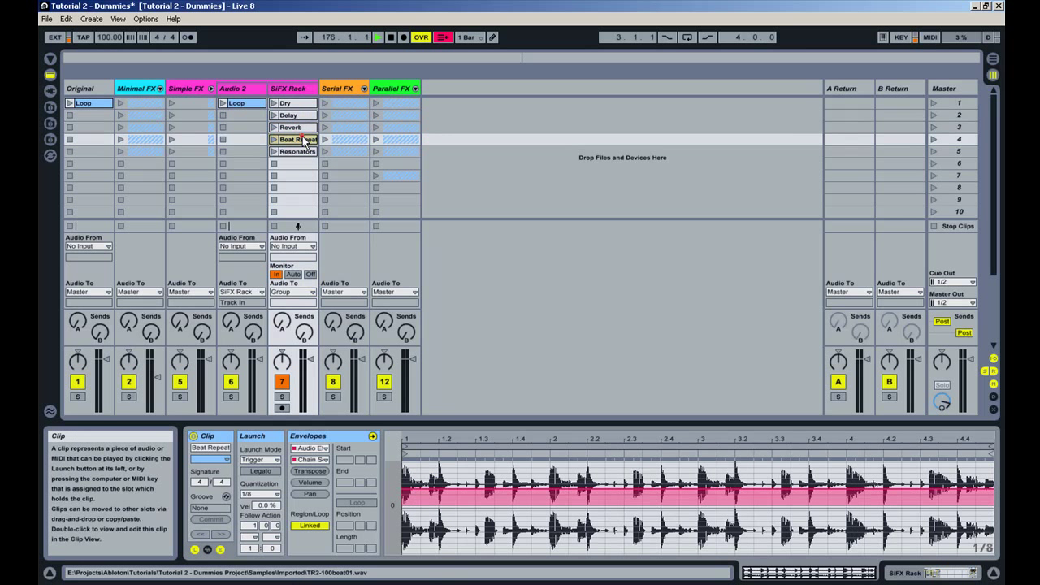
click(290, 152)
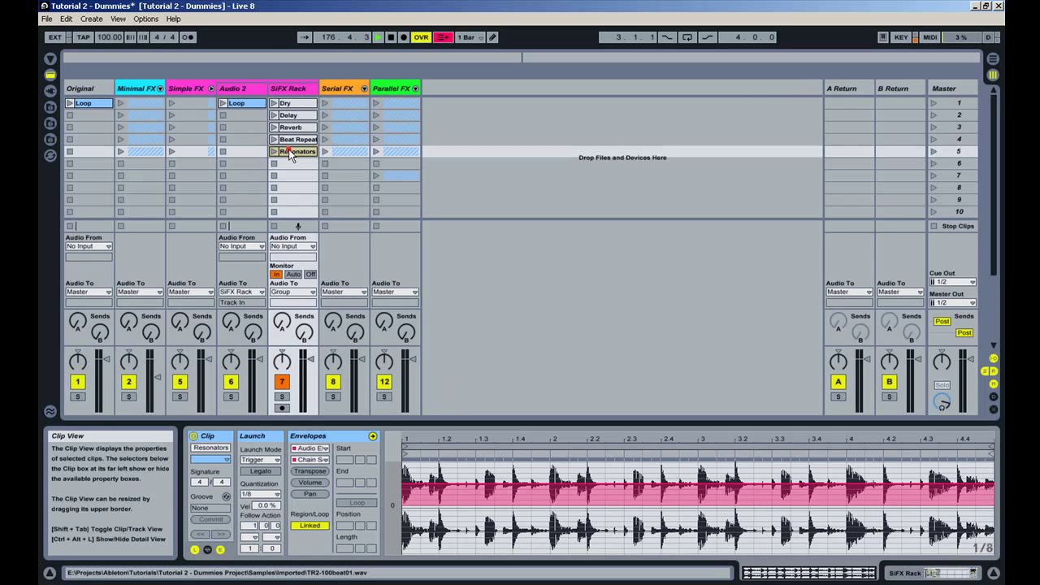
click(307, 106)
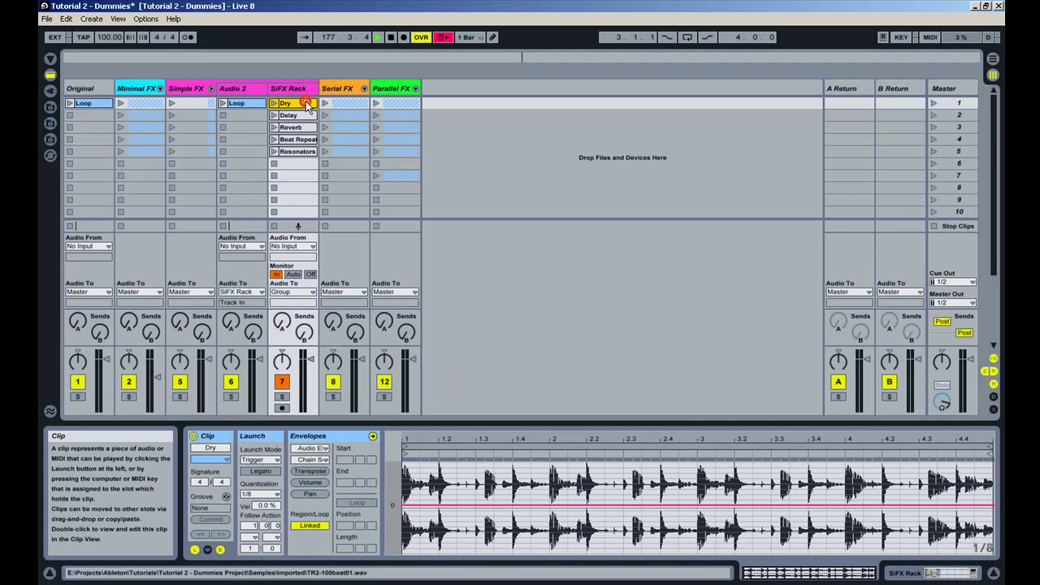
Launch the Simple FX group, then switch SiFX Rack to its Delay, Resonators and Beat Repeat clips
click(173, 103)
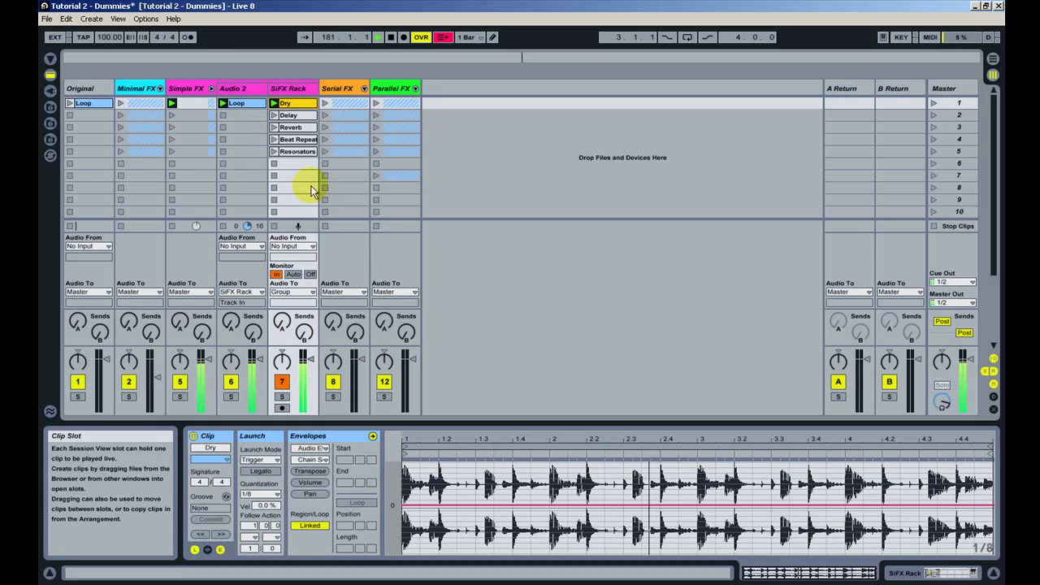
click(274, 116)
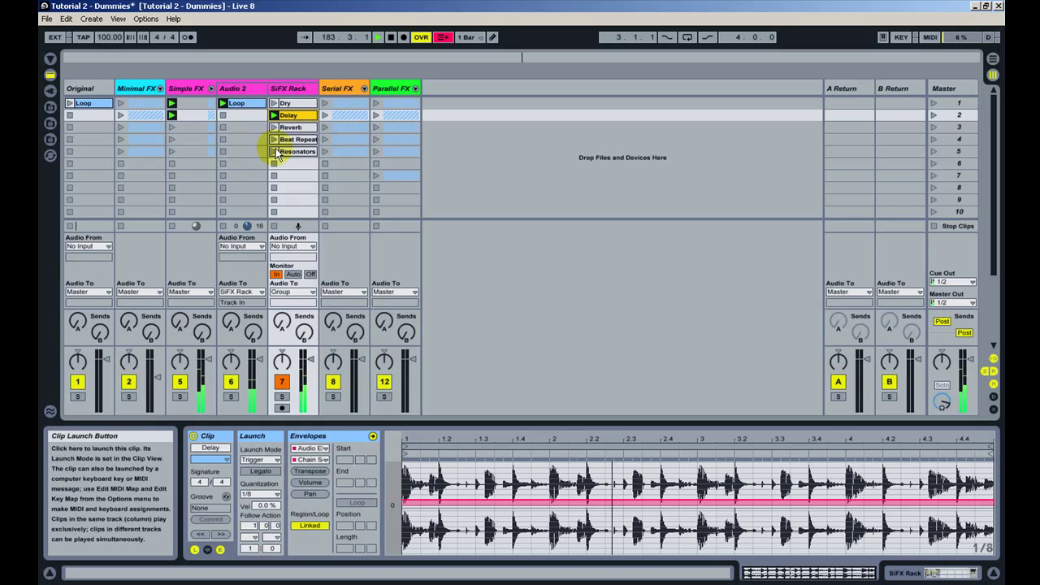
click(276, 152)
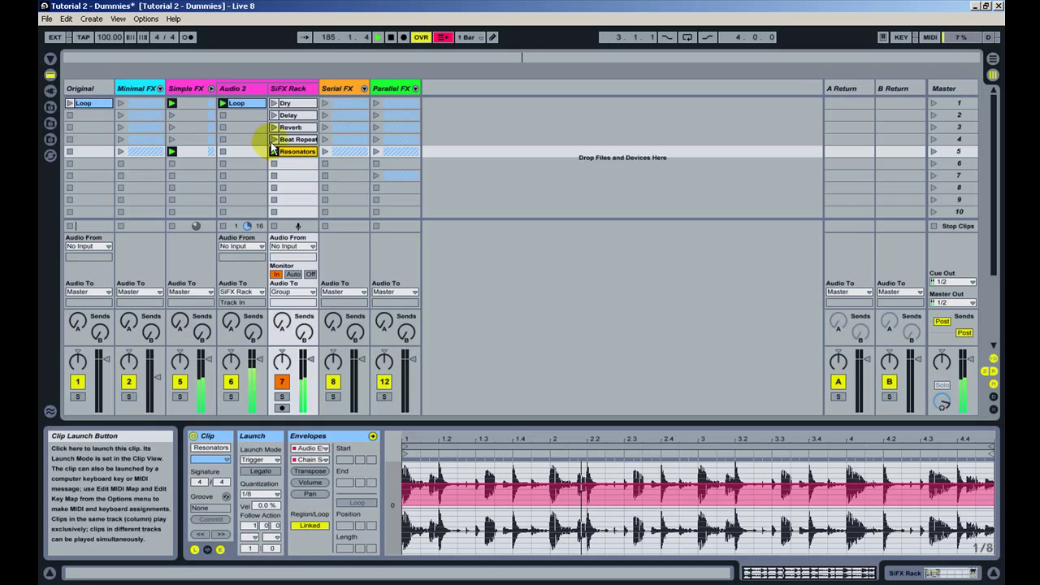
click(274, 141)
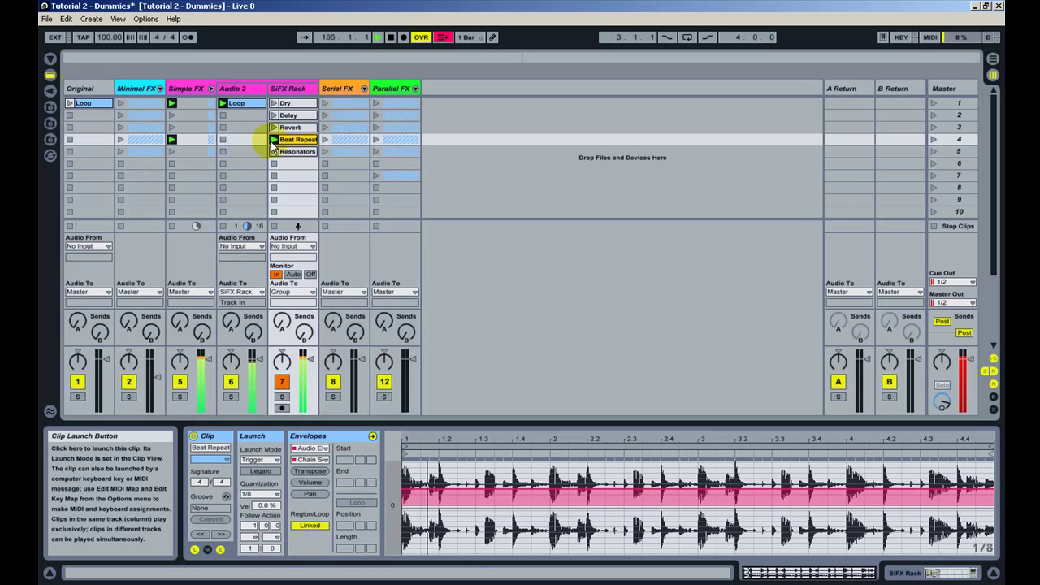